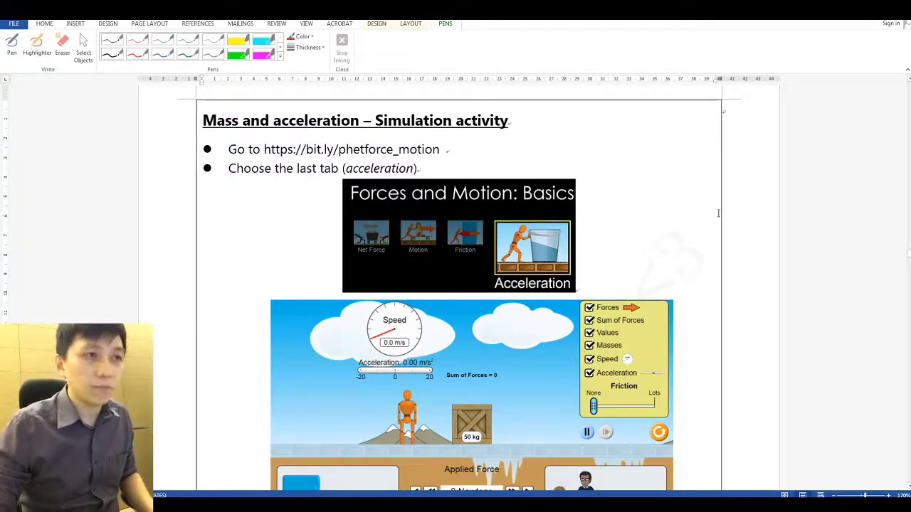
- Scroll through the worksheet's Test 1 and Test 2 sections to review the activity
scroll(731, 236, "down", 15)
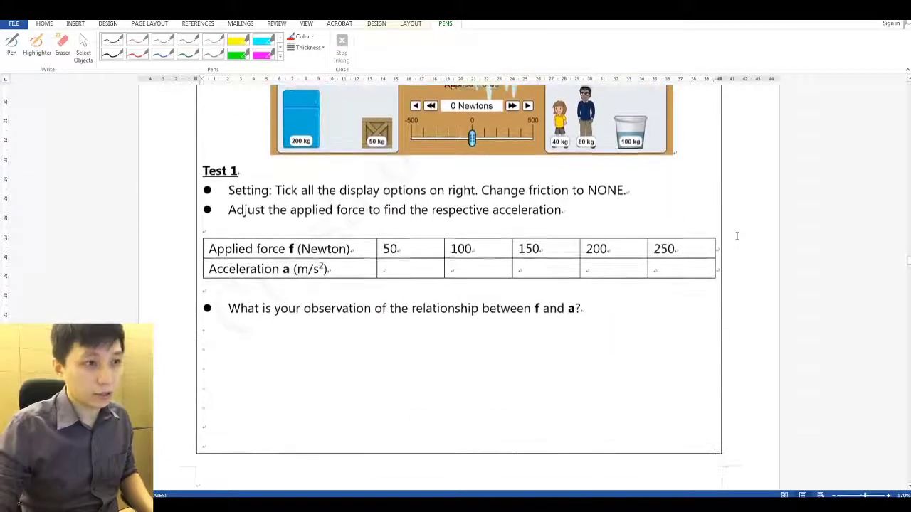
scroll(738, 230, "down", 1)
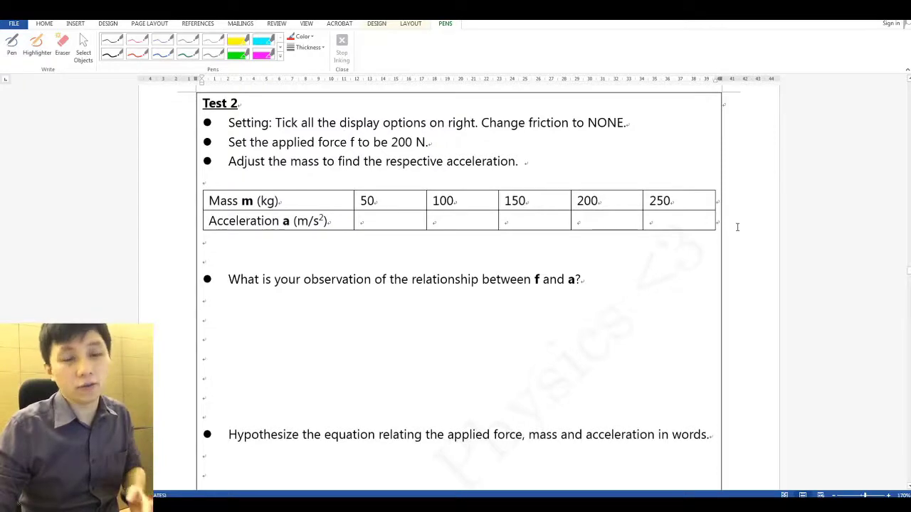
scroll(705, 241, "up", 15)
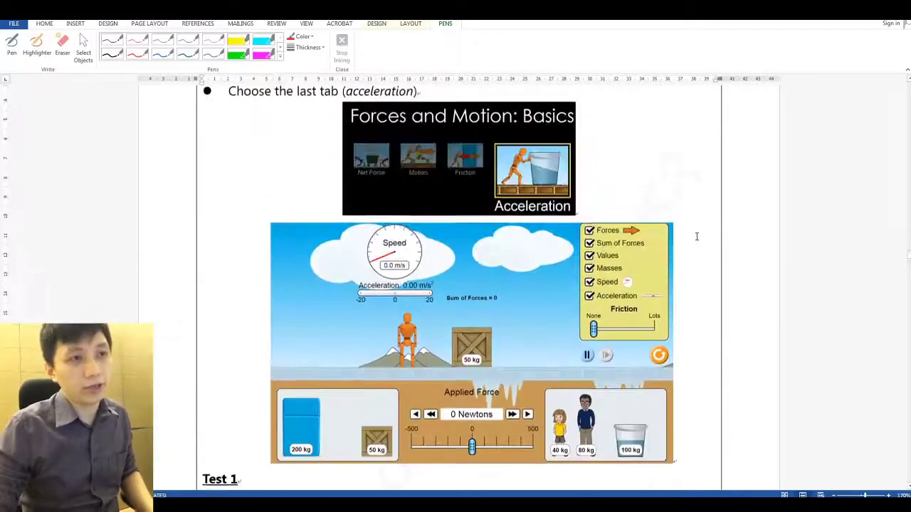
scroll(697, 236, "down", 2)
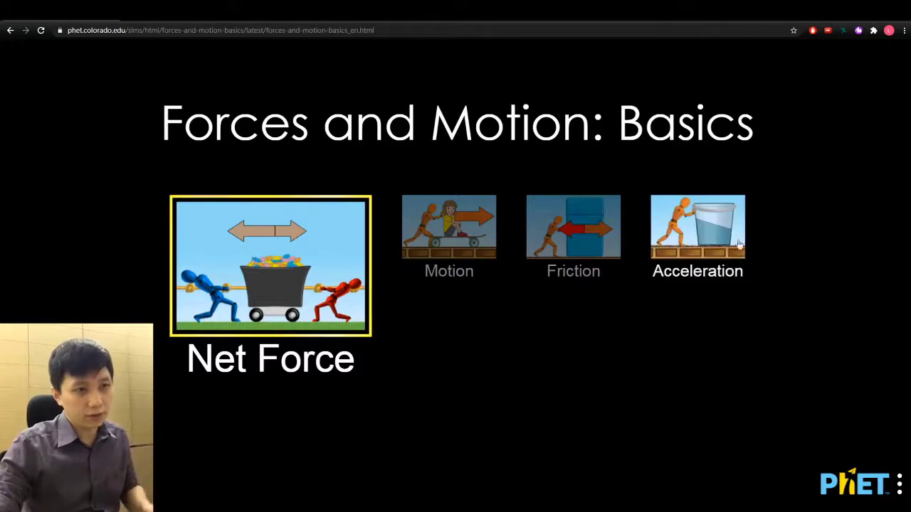
- Open the simulation's Acceleration screen, glancing back at the worksheet
left_click(682, 273)
left_click(682, 275)
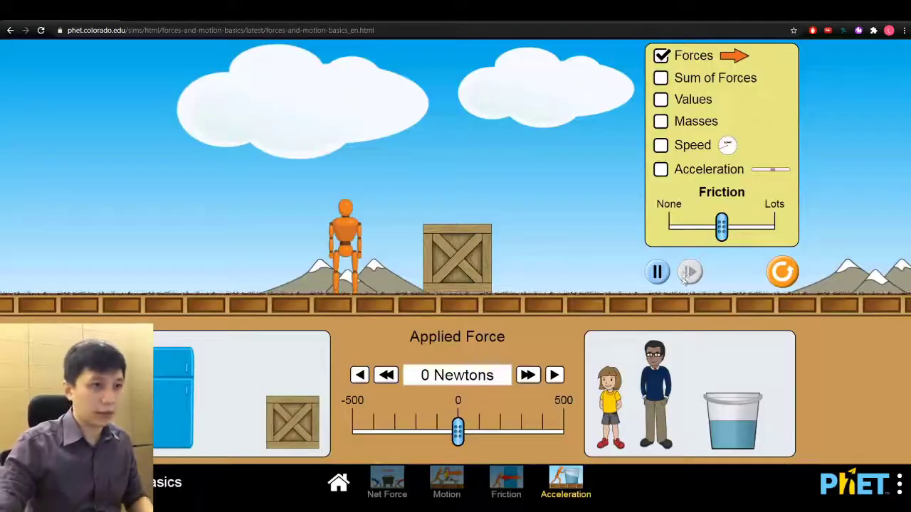
key("alt+Tab")
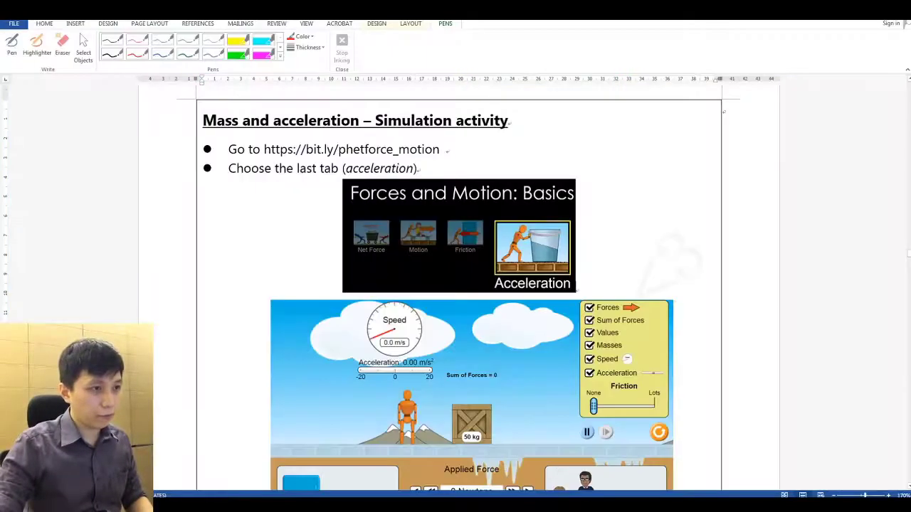
scroll(533, 429, "down", 5)
key("alt+Tab")
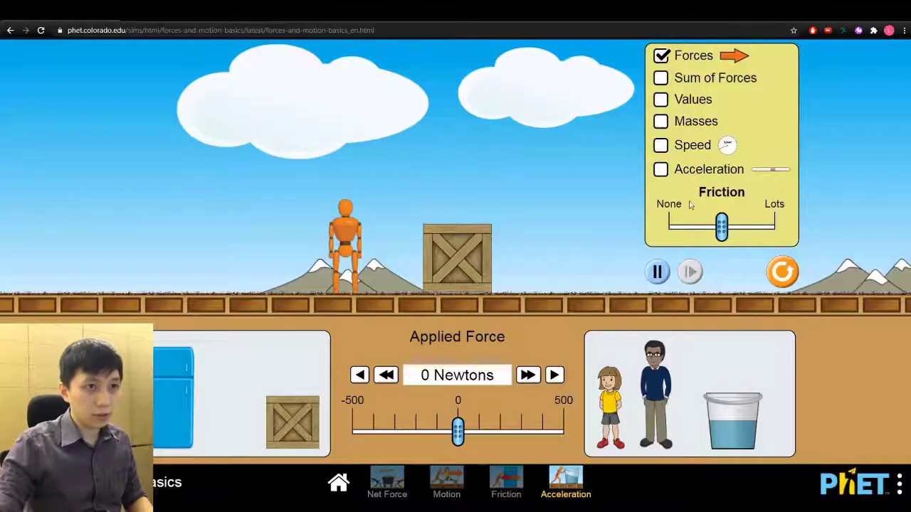
- Turn on the Sum of Forces, Values, Masses, Speed and Acceleration displays
left_click(660, 77)
left_click(661, 99)
left_click(660, 121)
left_click(660, 144)
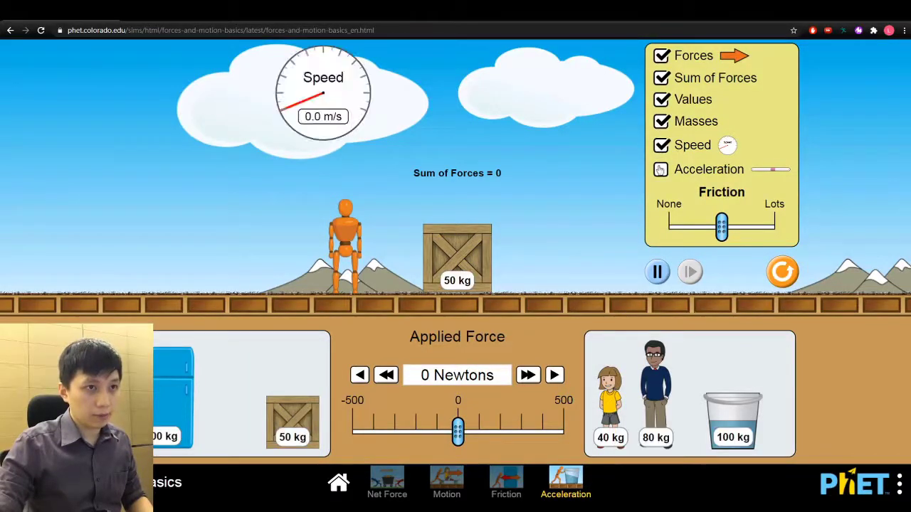
left_click(660, 170)
key("alt+Tab")
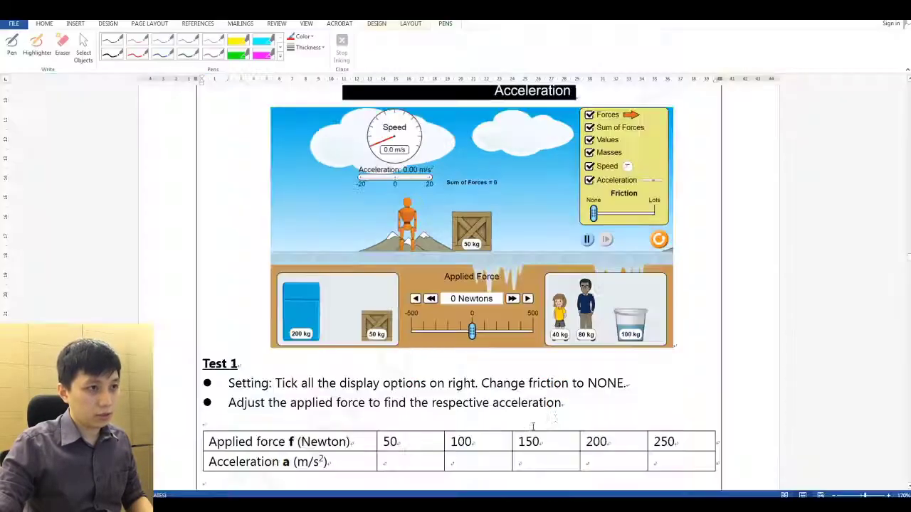
scroll(562, 407, "down", 1)
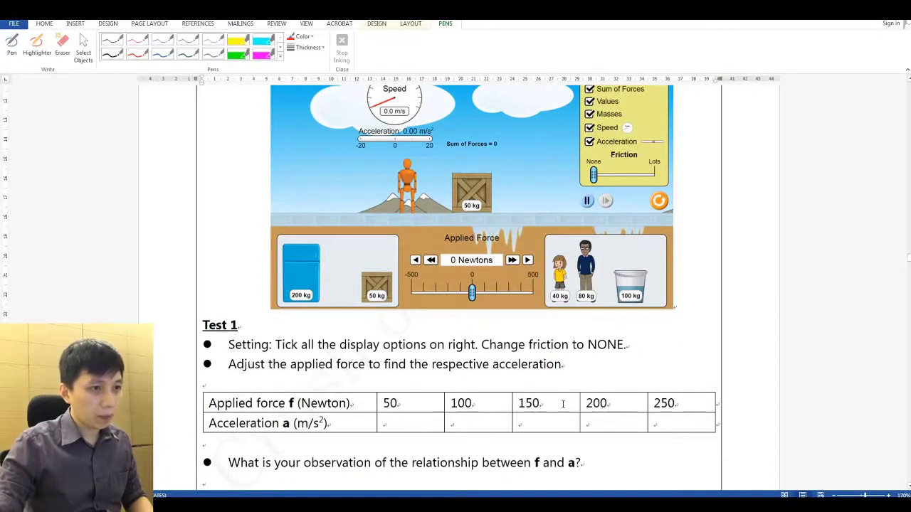
key("alt+Tab")
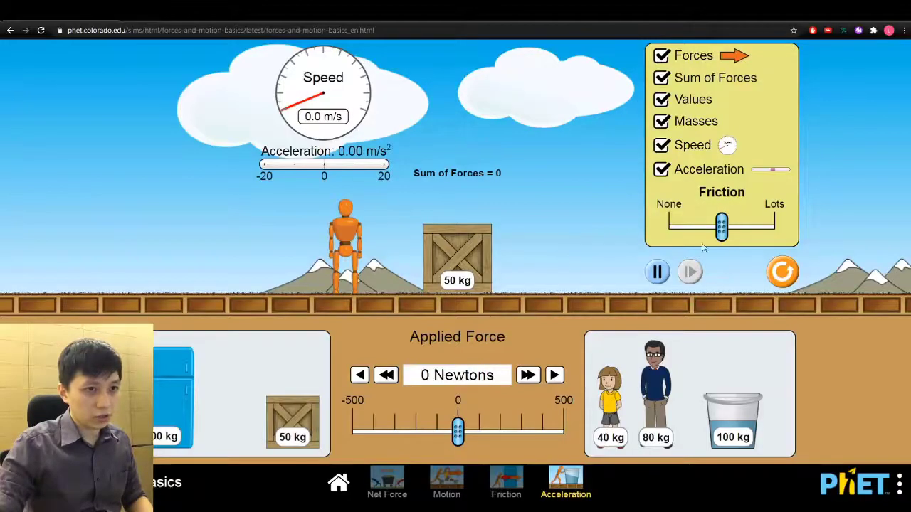
- Set friction to None and bring up the worksheet's Test 1 table
left_click_drag(721, 238, 667, 236)
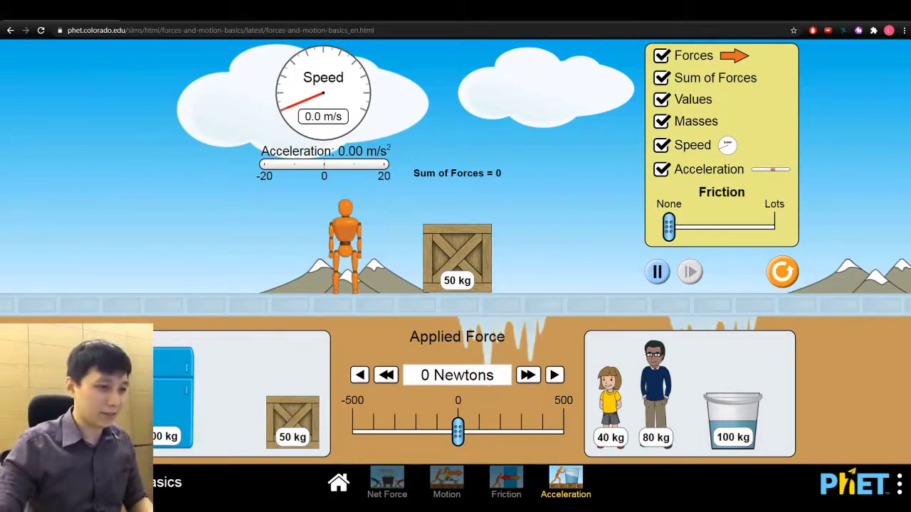
key("alt+Tab")
scroll(556, 414, "down", 2)
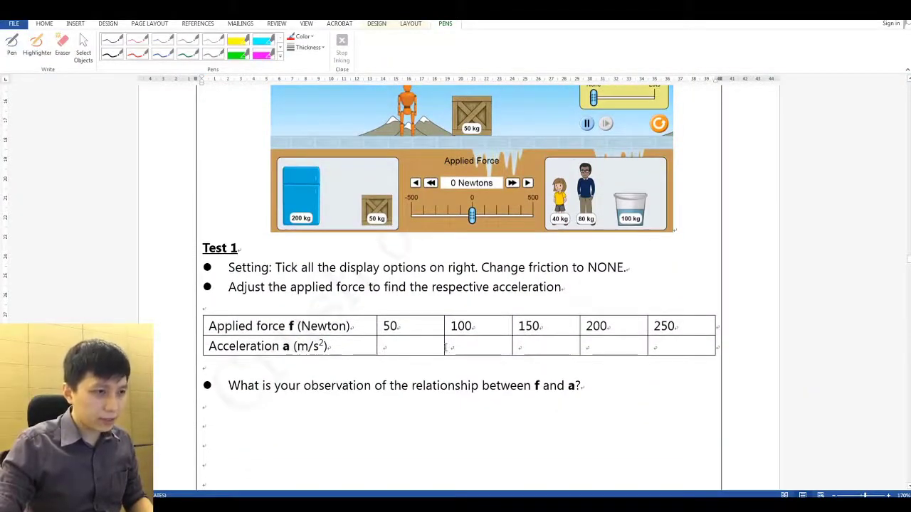
- Apply 50 N to the 50 kg crate and read its 1.00 m/s² acceleration
left_click(399, 328)
scroll(456, 370, "up", 2)
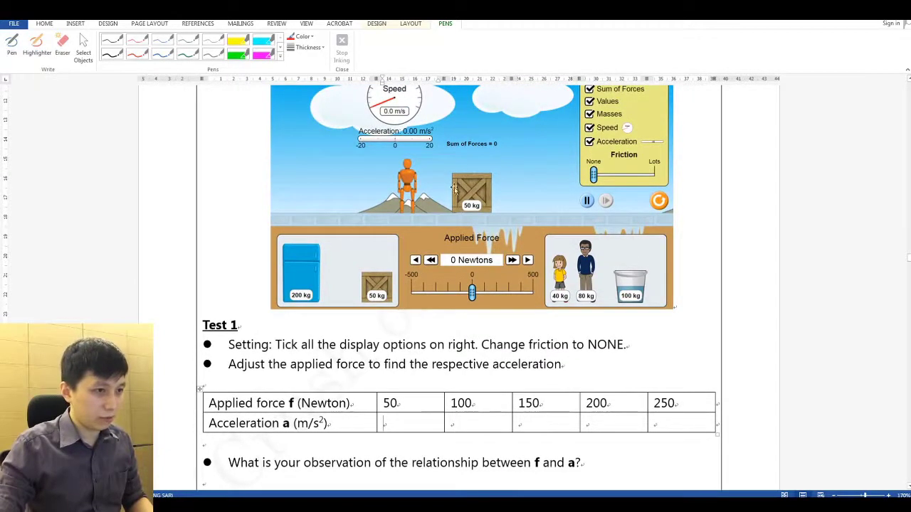
key("alt+Tab")
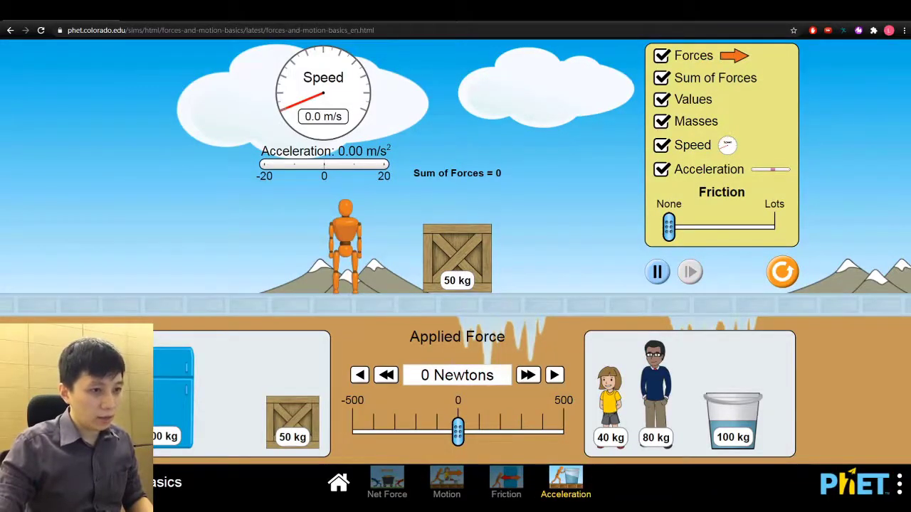
key("alt+Tab")
key("alt+Tab")
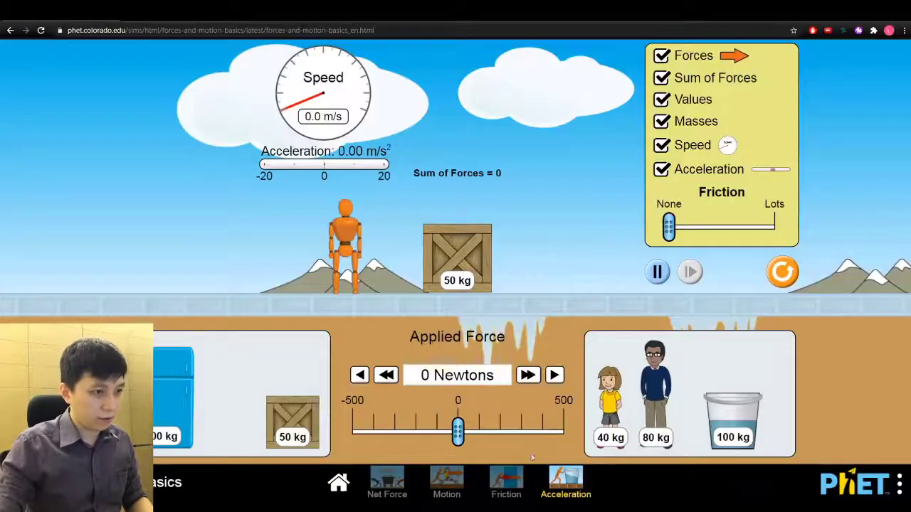
left_click(528, 375)
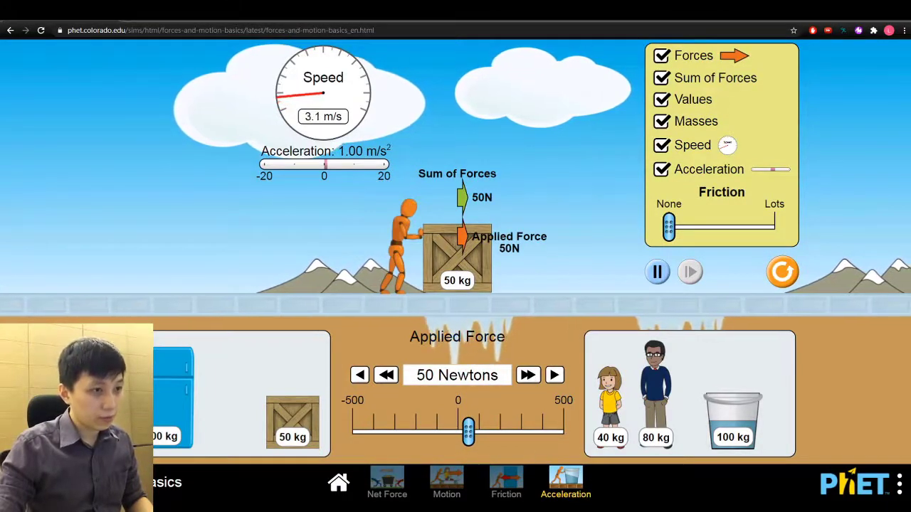
key("alt+Tab")
key("alt+Tab")
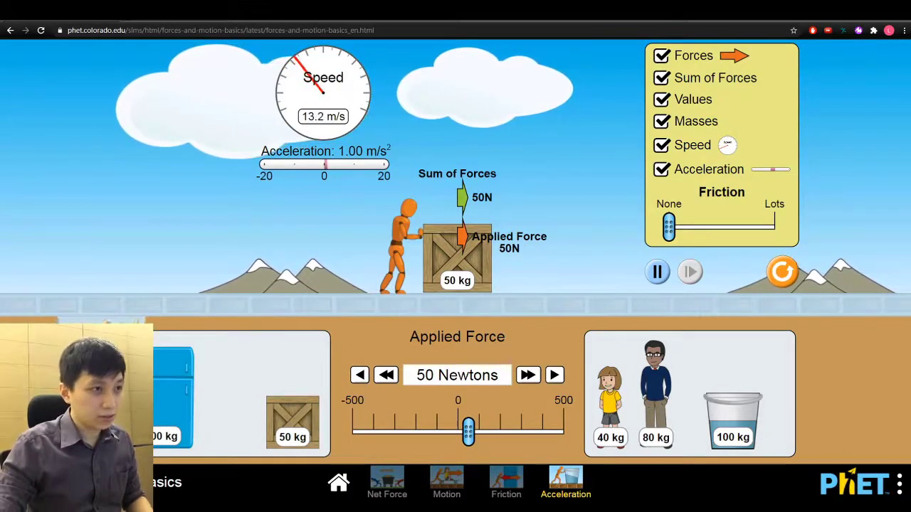
key("alt+Tab")
- Record 1.00 m/s² for 50 N, then raise the force to 100 N and record 2.00 m/s²
type("1.")
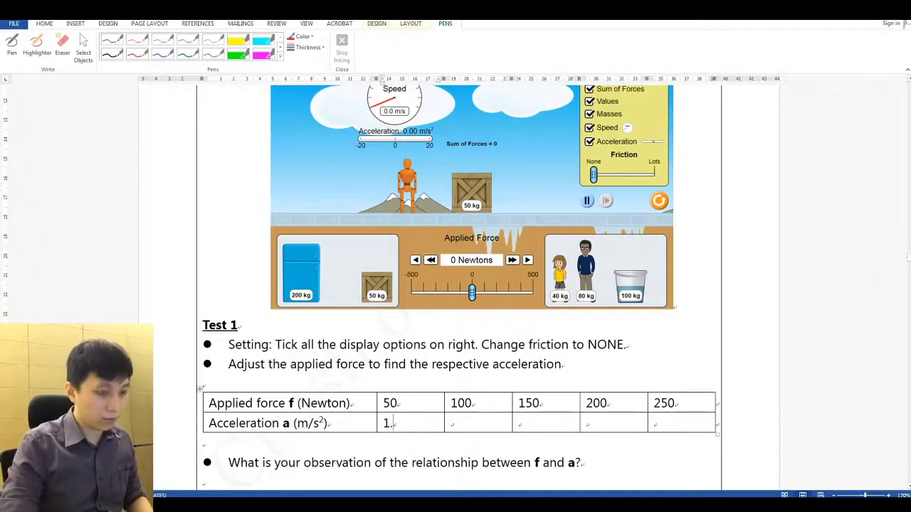
key("alt+Tab")
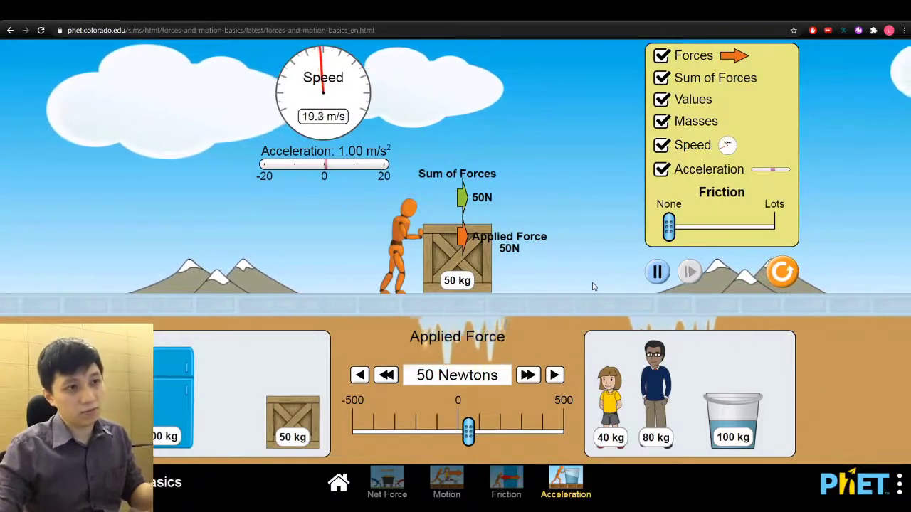
left_click(527, 375)
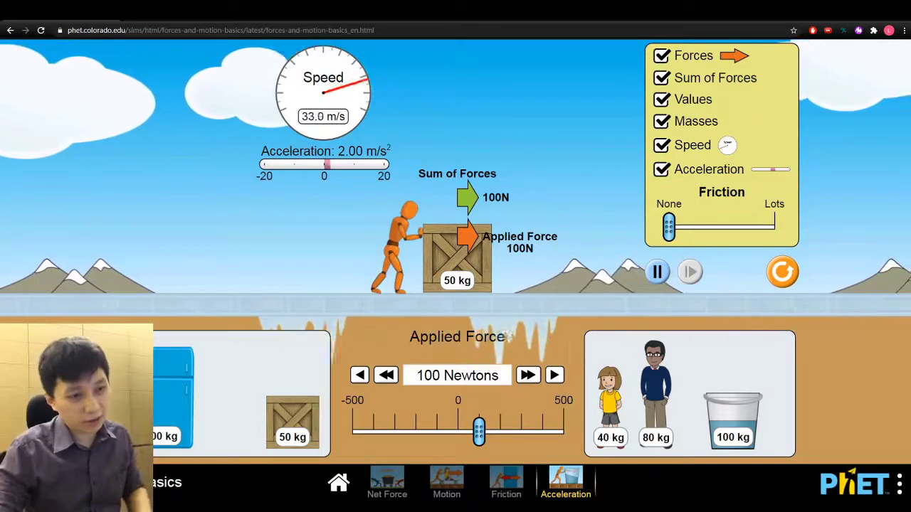
key("alt+Tab")
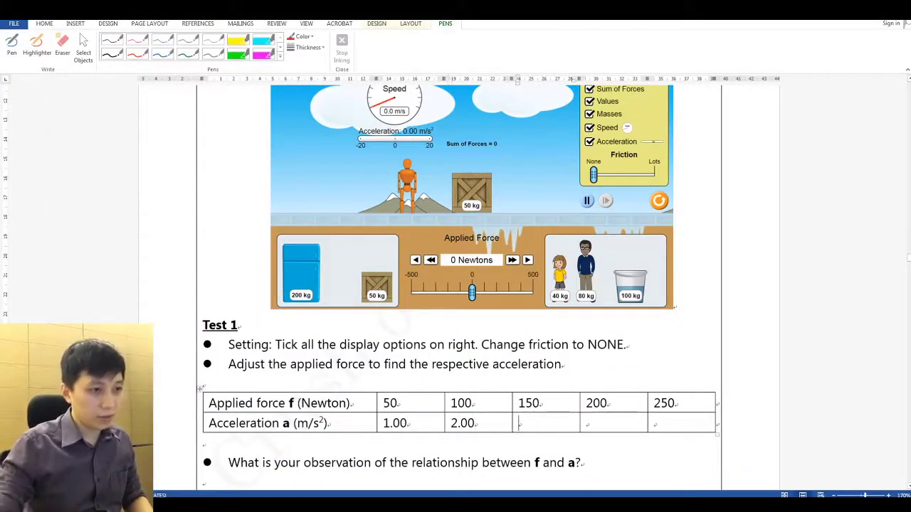
key("alt+Tab")
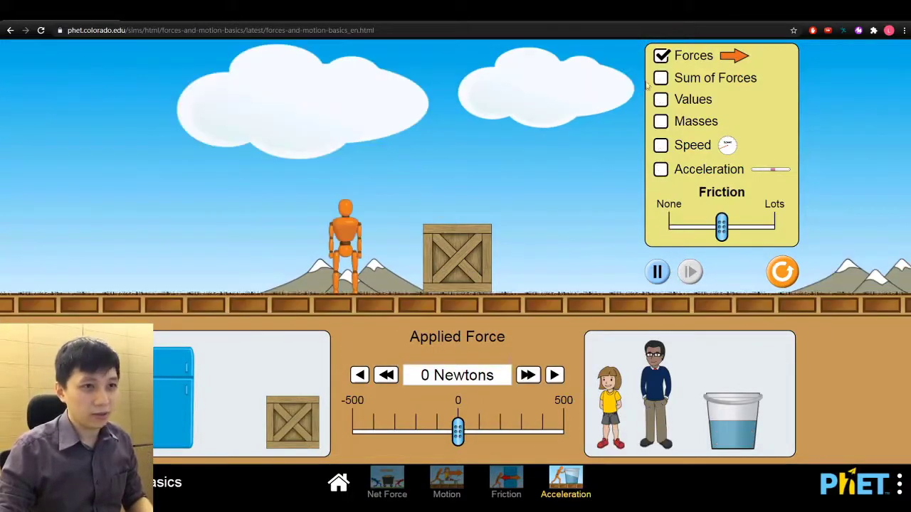
- Tick all display options, step the applied force to 150 N and set friction to None
left_click(661, 77)
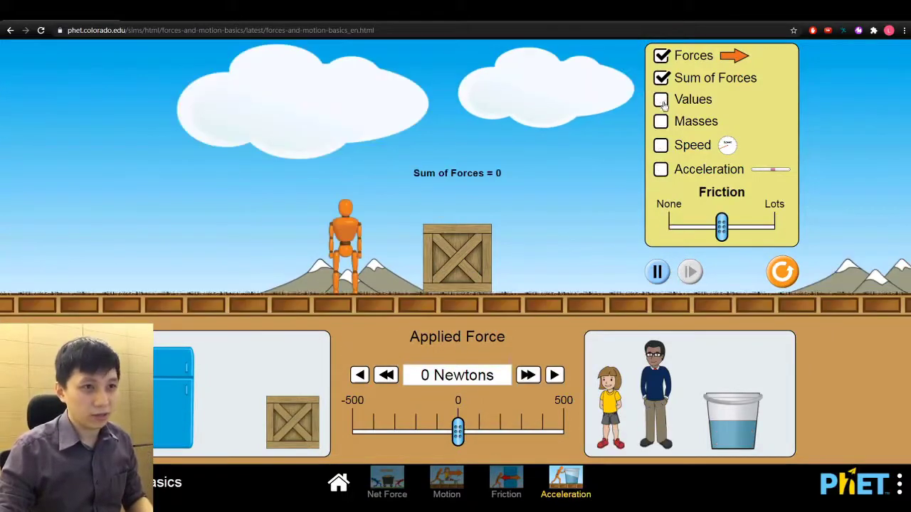
left_click(660, 98)
left_click(660, 121)
left_click(660, 145)
left_click(660, 169)
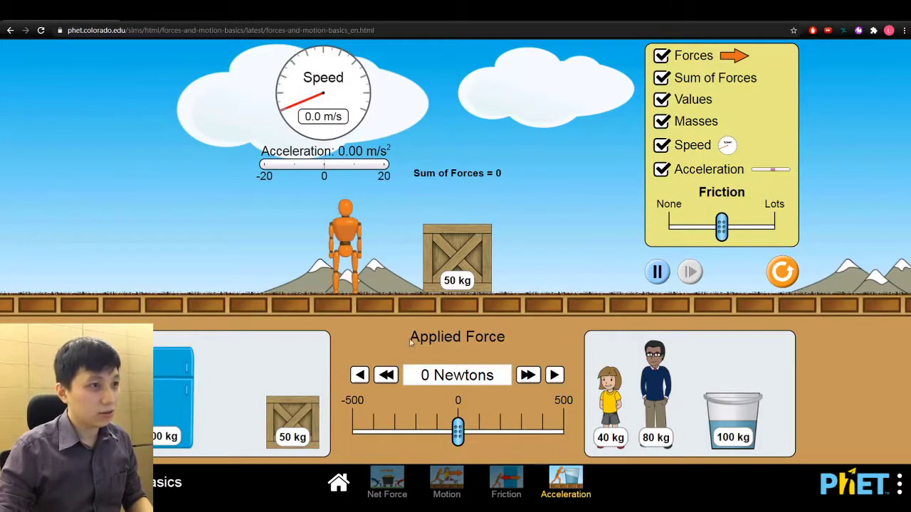
left_click(527, 375)
left_click(527, 375)
left_click(527, 375)
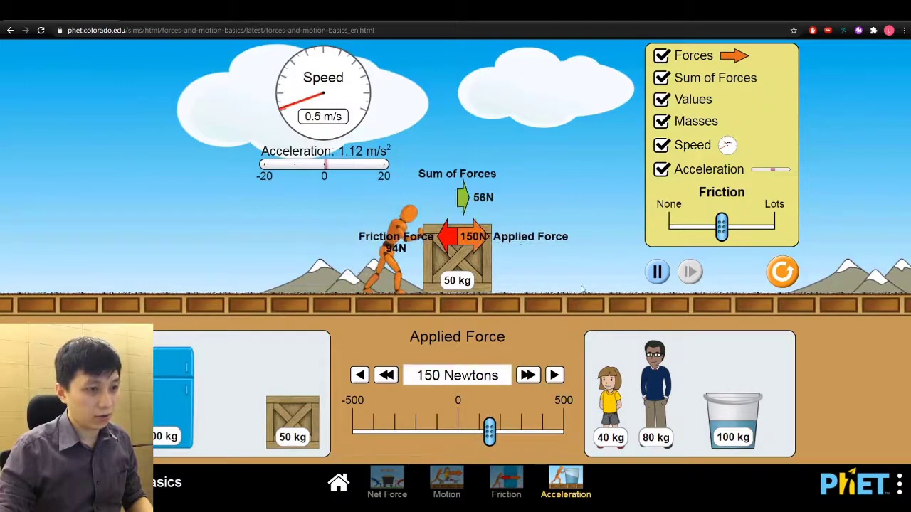
left_click_drag(721, 227, 669, 226)
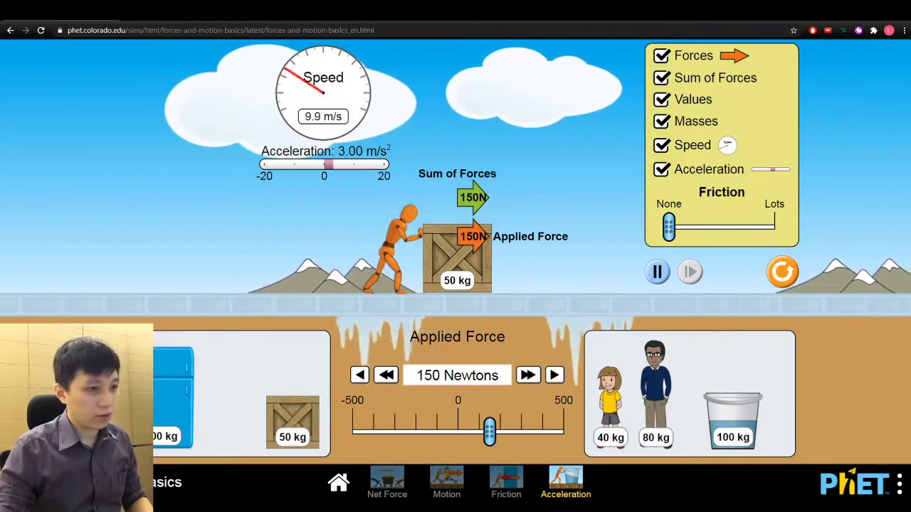
- Enter 4.00 and 5.00 m/s² for 200 and 250 N in the Test 1 table
key("alt+Tab")
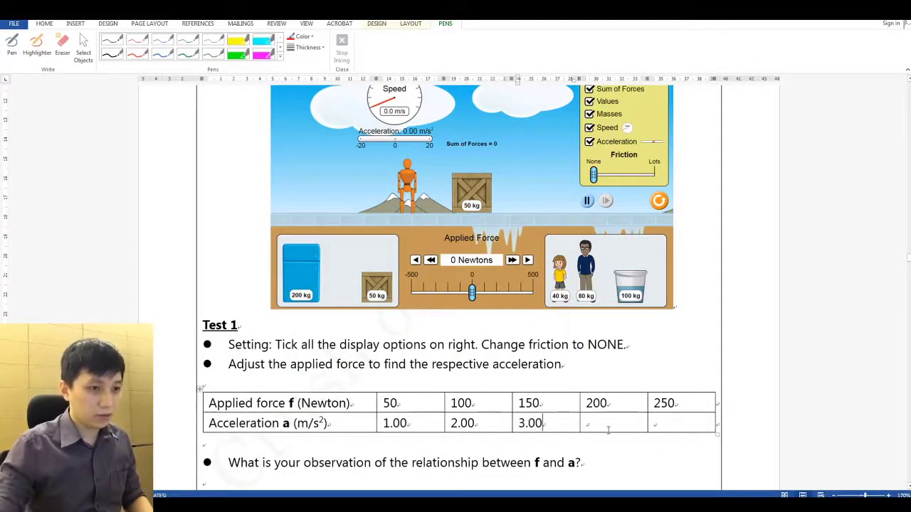
type("4.00")
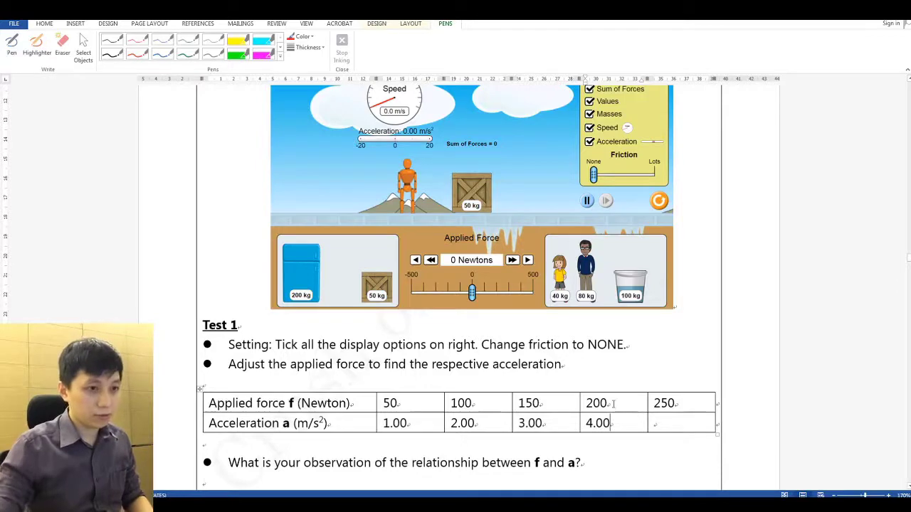
type("5.00")
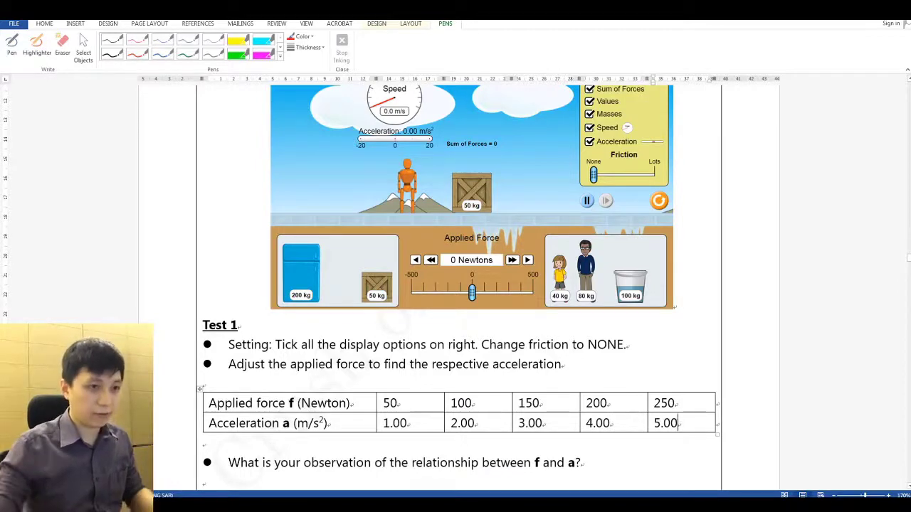
key("alt+Tab")
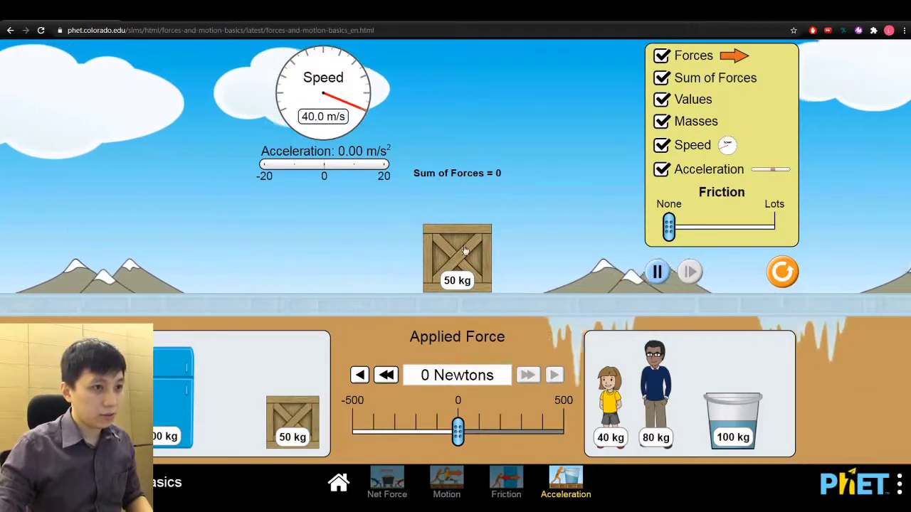
- Lower the applied force to -500 N, then raise it back to 50 N for 1.00 m/s²
left_click(386, 375)
left_click(386, 375)
left_click(386, 375)
left_click(386, 375)
left_click(386, 375)
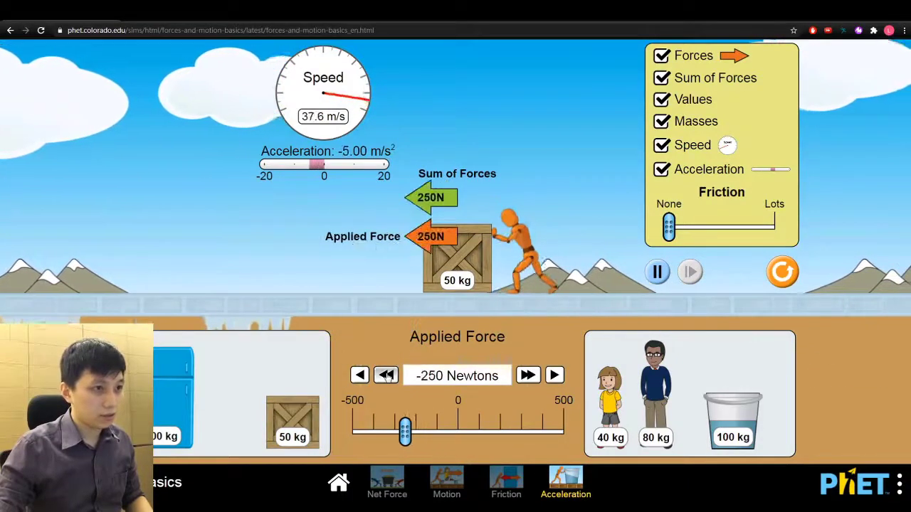
left_click(387, 375)
left_click(387, 375)
left_click(386, 375)
left_click(387, 375)
left_click(386, 375)
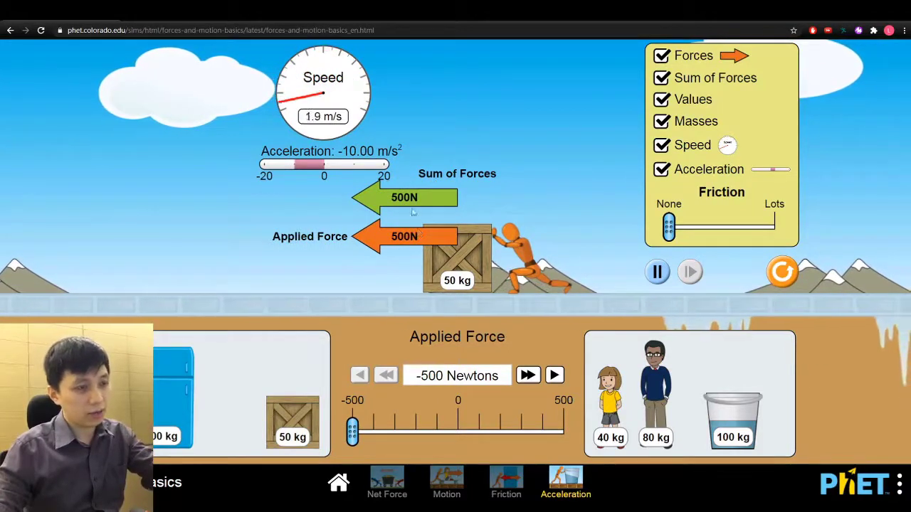
left_click(527, 374)
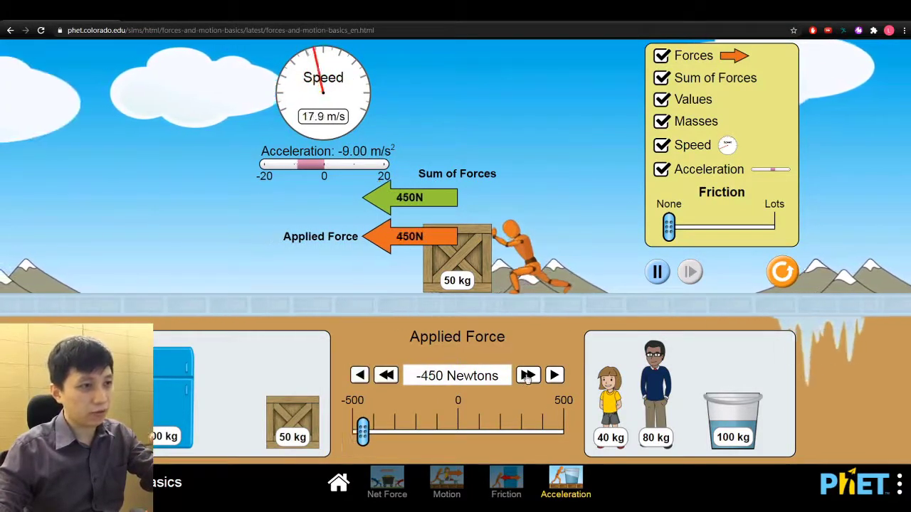
left_click(527, 375)
left_click(526, 375)
left_click(526, 375)
left_click(526, 375)
left_click(527, 375)
left_click(526, 375)
left_click(527, 375)
left_click(527, 375)
left_click(526, 375)
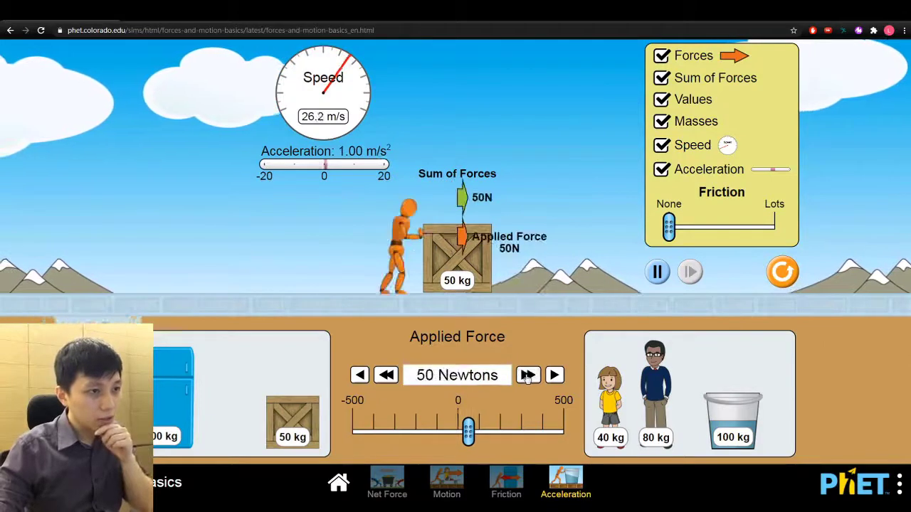
left_click(526, 375)
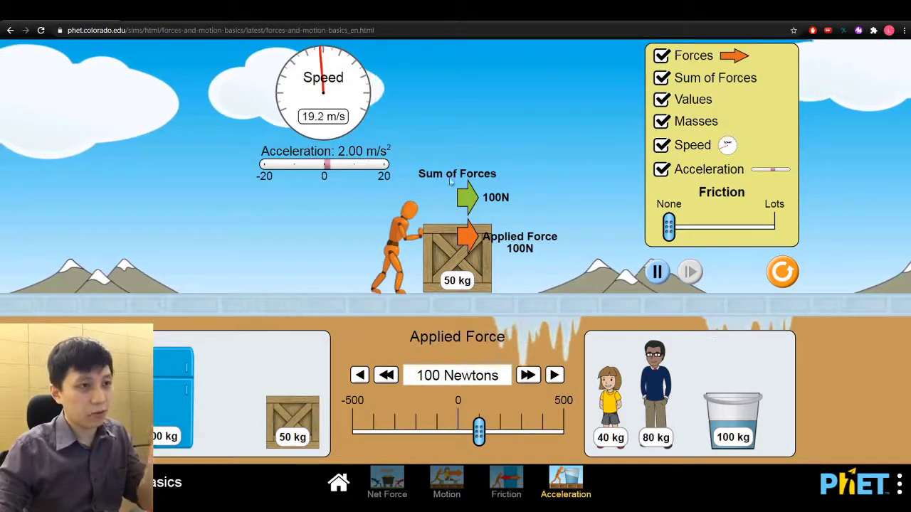
- Step the applied force through 150, 200 and 250 N, reading each acceleration
left_click(526, 375)
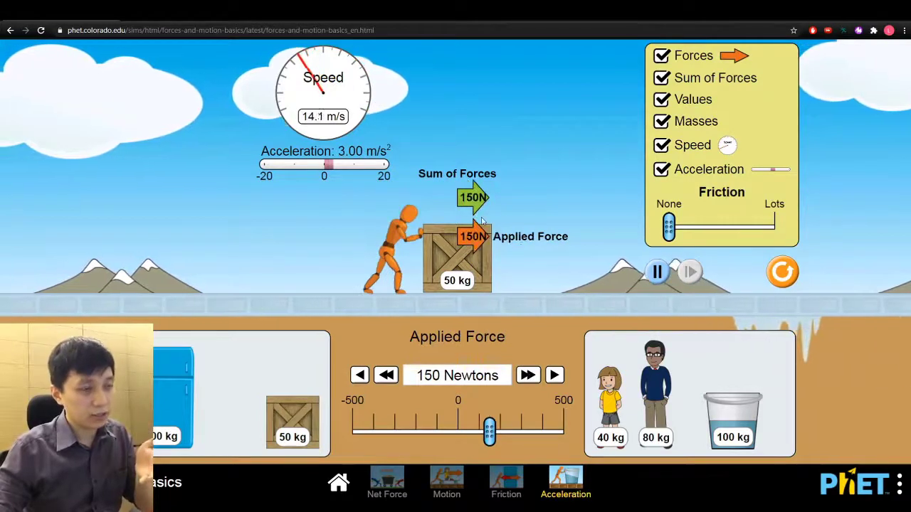
left_click(526, 375)
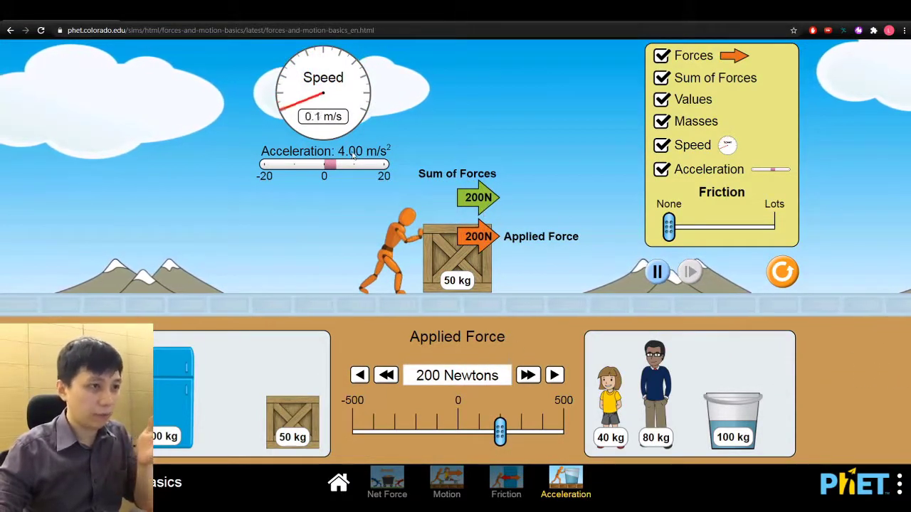
key("Right")
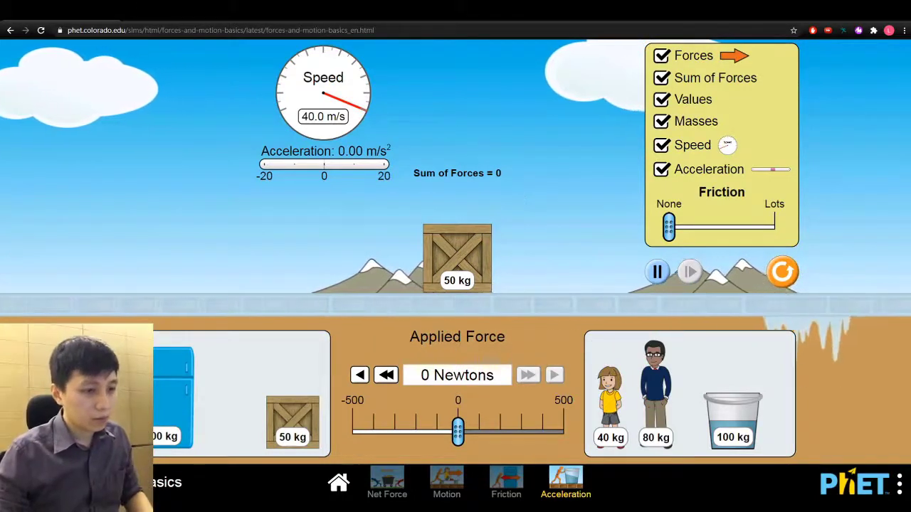
key("alt+Tab")
- Handwrite f = k·a in green ink under the relationship question
scroll(541, 392, "down", 5)
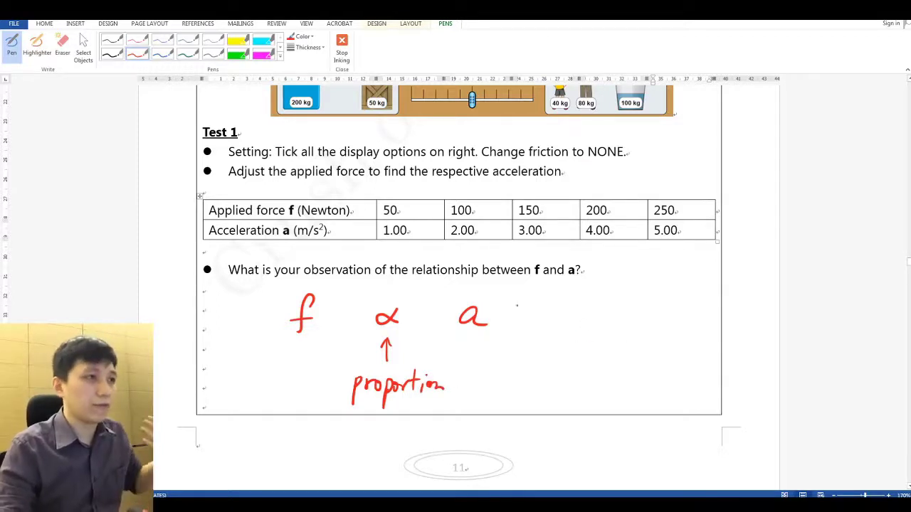
left_click(187, 53)
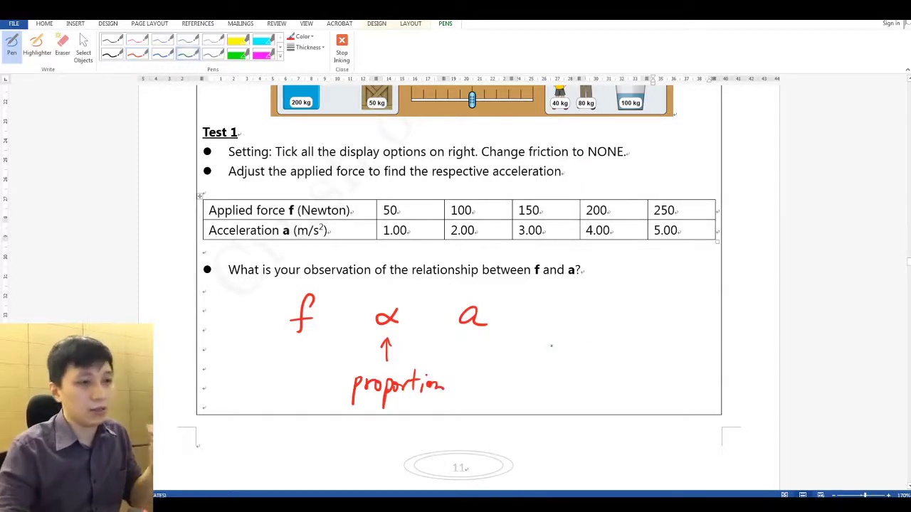
left_click_drag(331, 407, 317, 446)
left_click_drag(321, 426, 332, 424)
mouse_move(397, 411)
left_mouse_down()
mouse_move(394, 438)
mouse_move(441, 435)
left_mouse_up()
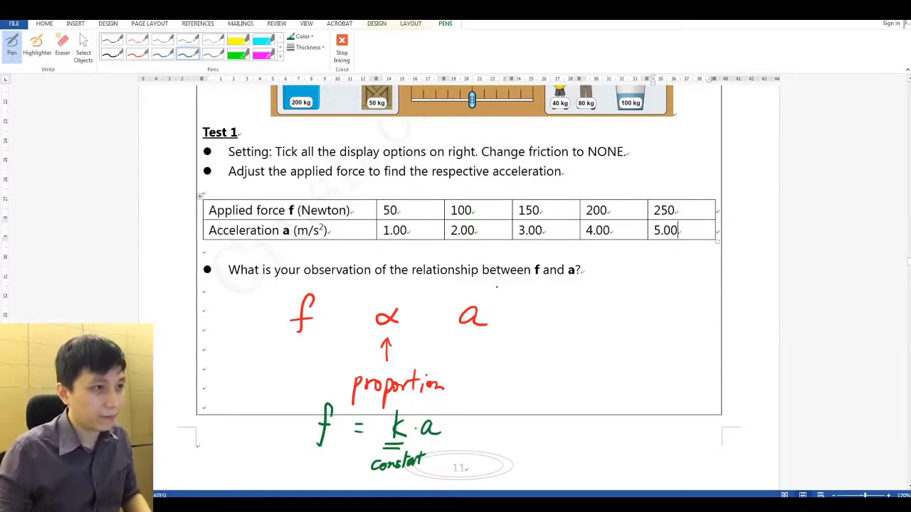
scroll(496, 286, "down", 5)
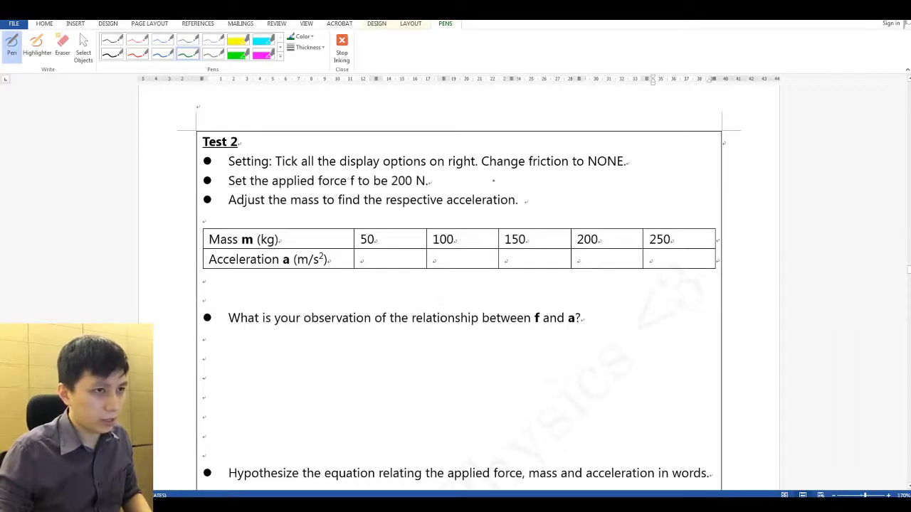
- Tick all display options and set friction to None in the simulation
key("alt+Tab")
left_click(661, 77)
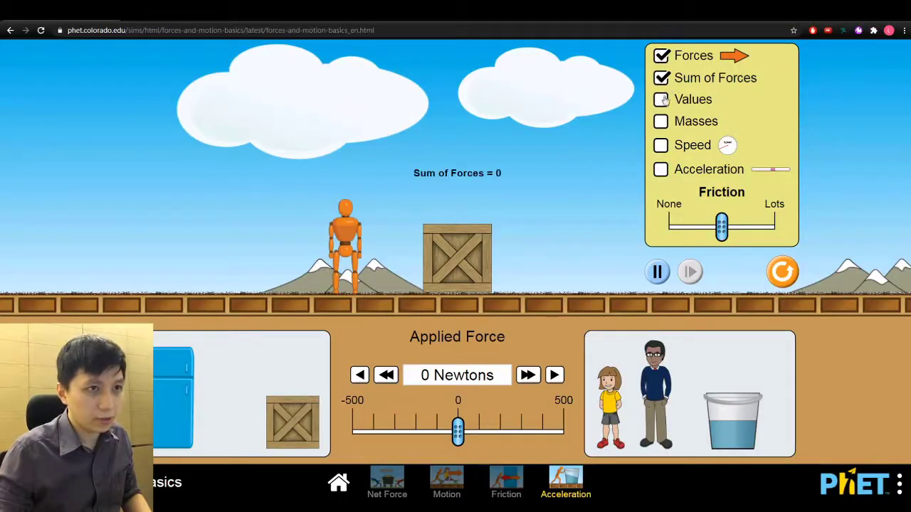
left_click(661, 99)
left_click(661, 121)
left_click(661, 144)
left_click(661, 169)
left_click_drag(721, 226, 668, 226)
key("alt+Tab")
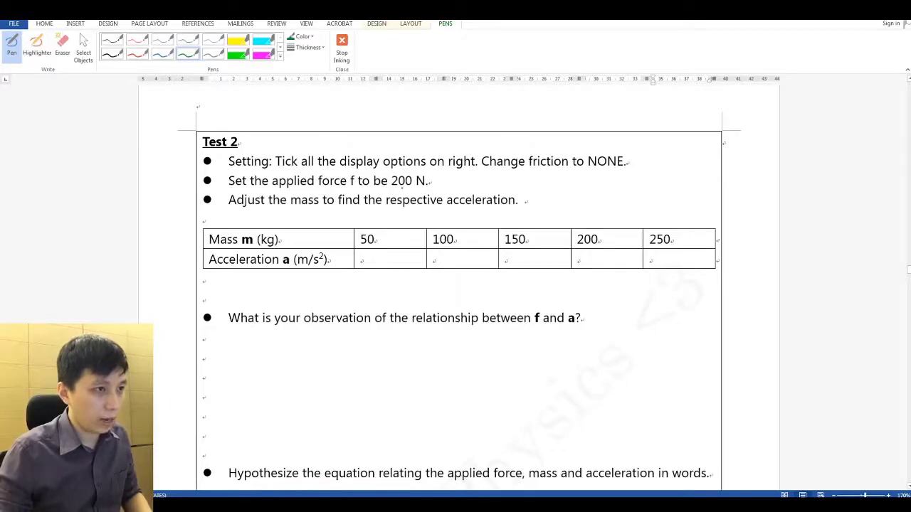
- Push the 50 kg crate with 200 N and read 4.00 m/s²
key("alt+Tab")
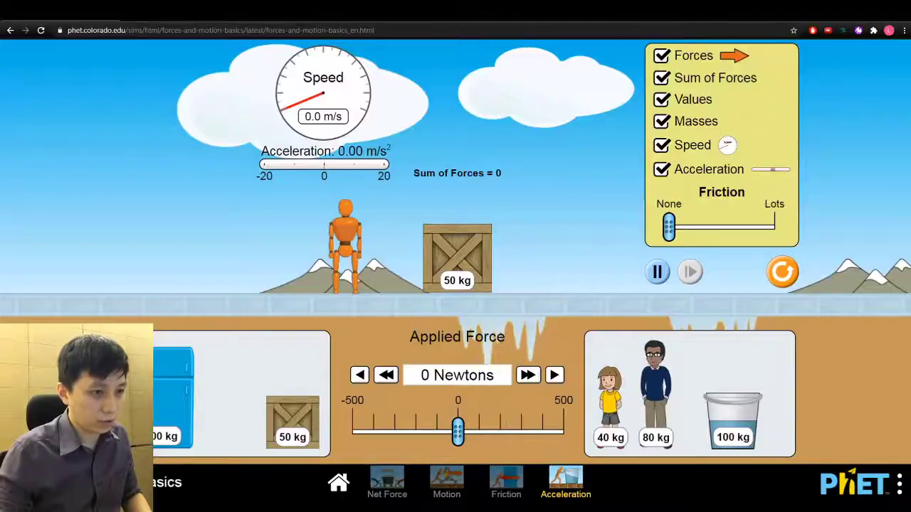
key("alt+Tab")
key("alt+Tab")
left_click(528, 375)
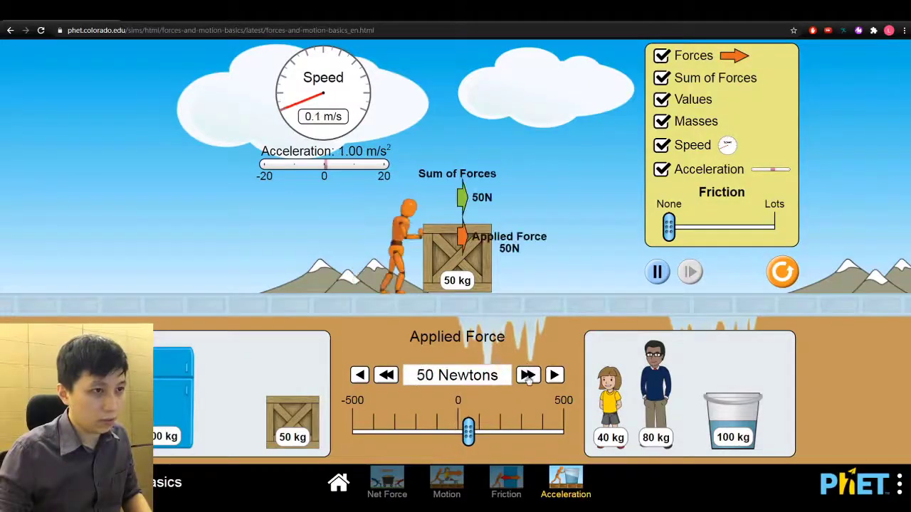
left_click(527, 375)
left_click(527, 375)
left_click(527, 375)
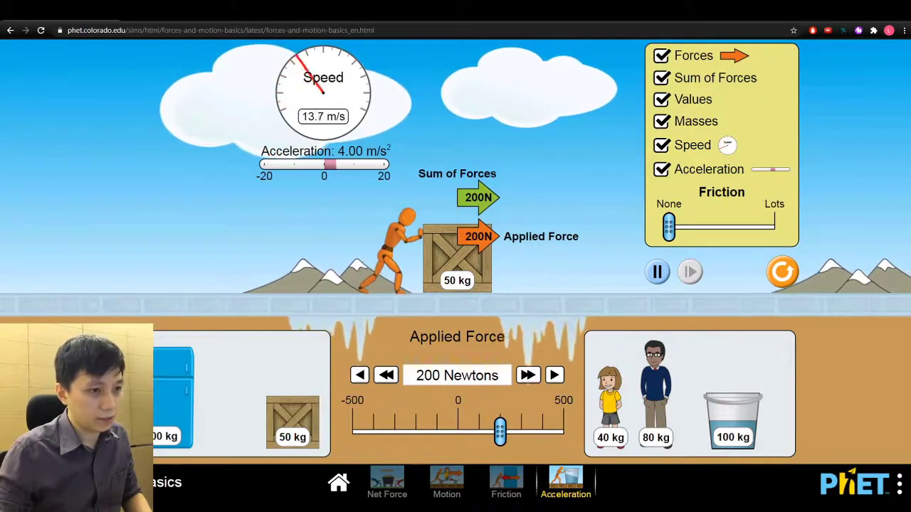
key("alt+Tab")
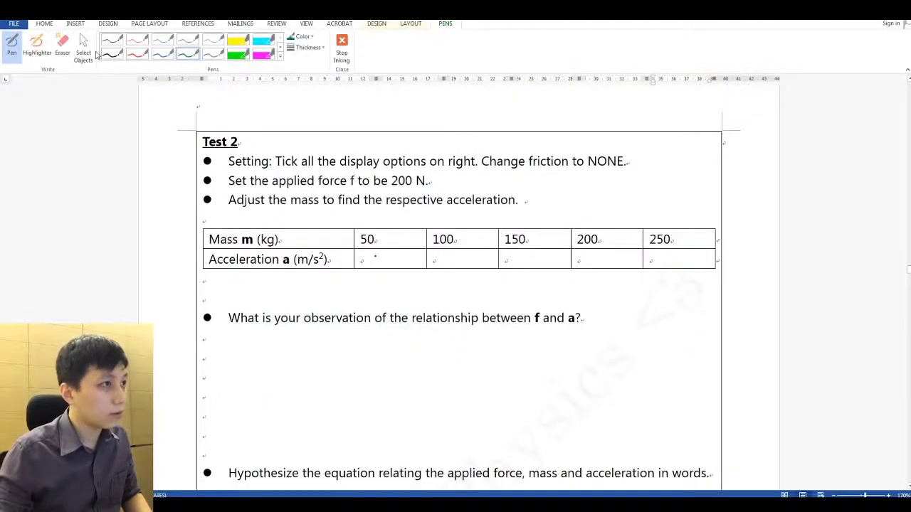
- Enter 4.00 in the Test 2 acceleration cell under 50 kg
left_click(93, 51)
left_click(365, 260)
type("4")
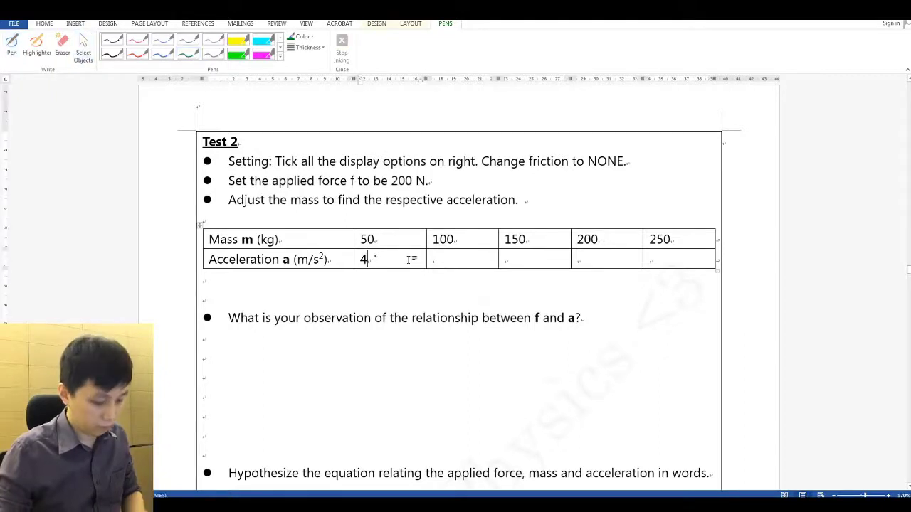
type(".00")
left_click(461, 262)
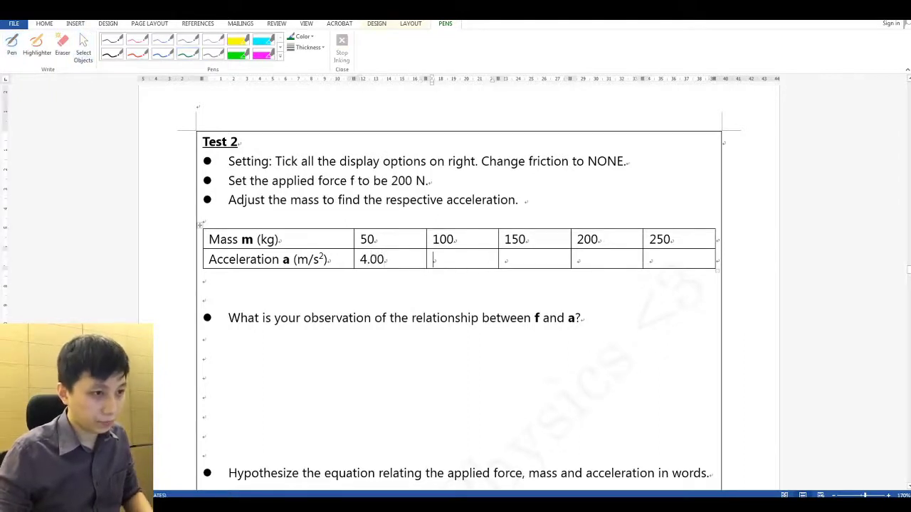
key("alt+Tab")
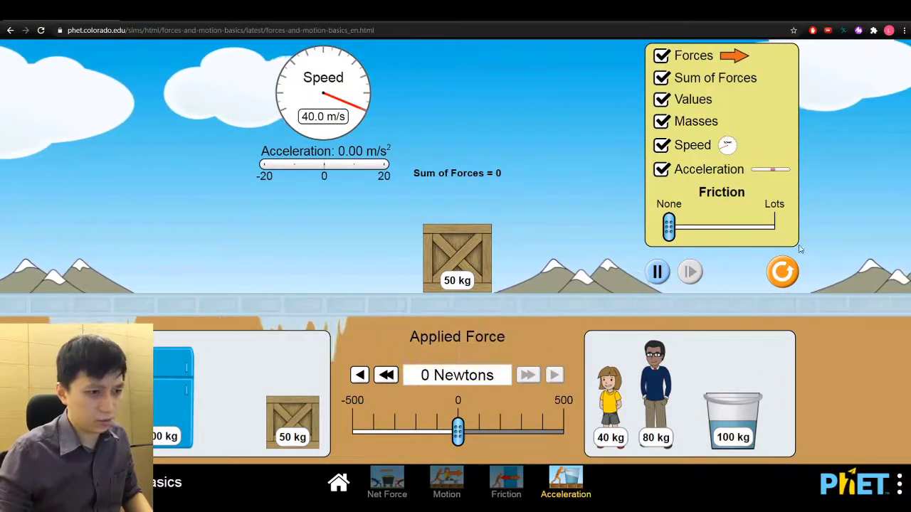
- Reset the simulation and turn on Sum of Forces, force values, masses, speedometer and acceleration
left_click(782, 271)
left_click(661, 78)
left_click(661, 99)
left_click(661, 121)
left_click(661, 144)
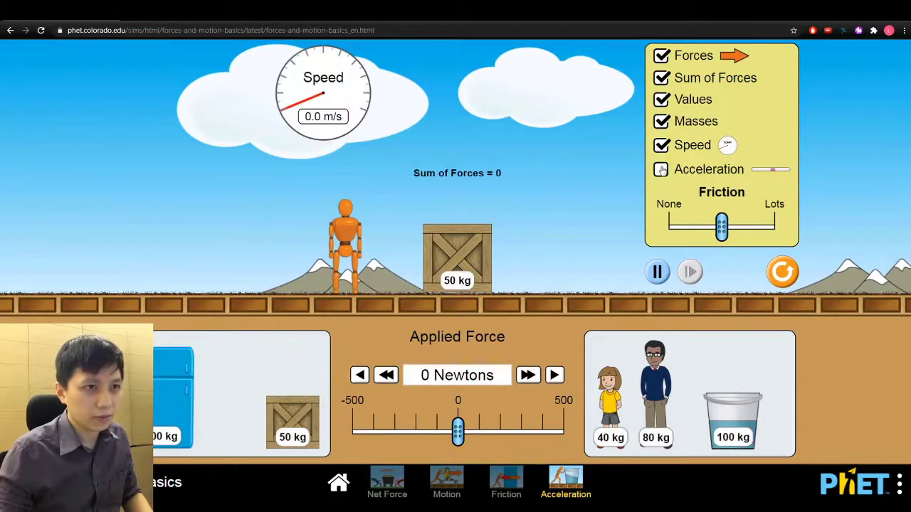
left_click(661, 169)
- Push the 100 kg bucket at 200 N without friction and record 2.00 m/s² in the worksheet
left_click_drag(732, 420, 609, 328)
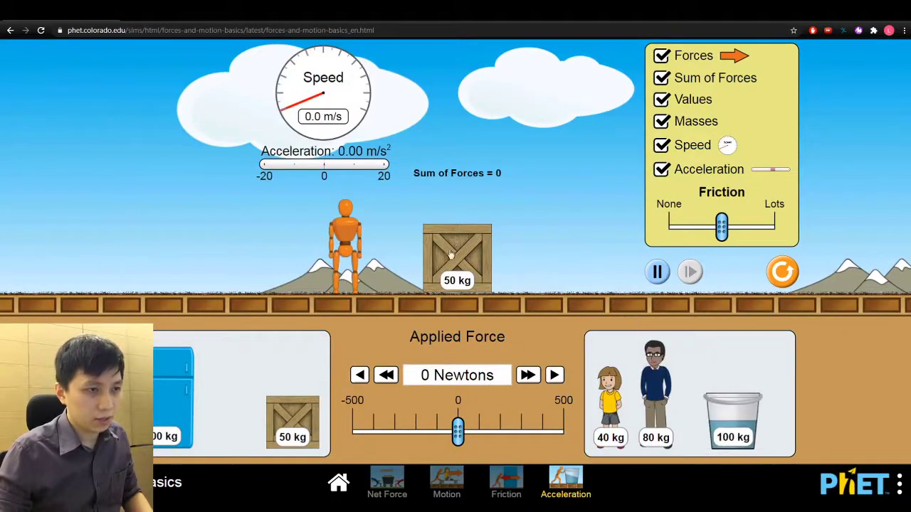
left_click_drag(449, 254, 334, 420)
left_click_drag(733, 420, 459, 249)
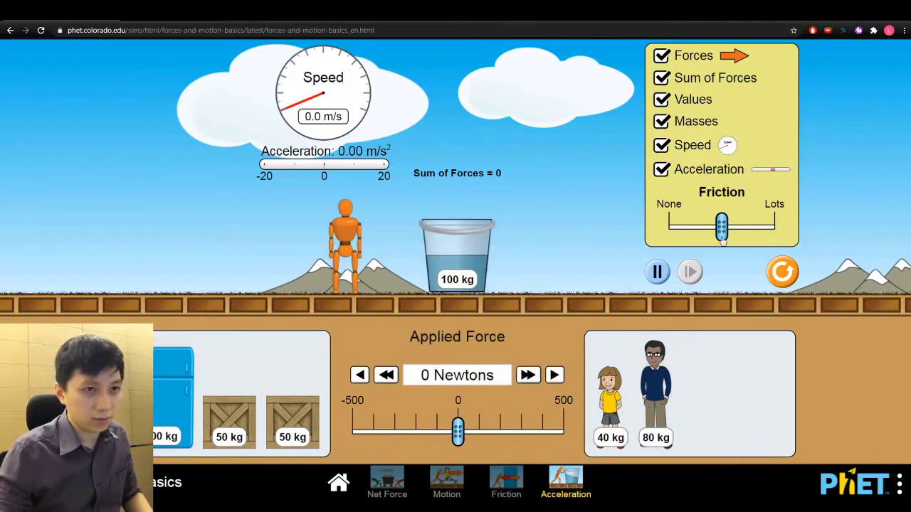
left_click_drag(722, 239, 669, 238)
left_click(527, 375)
left_click(527, 375)
left_click(527, 375)
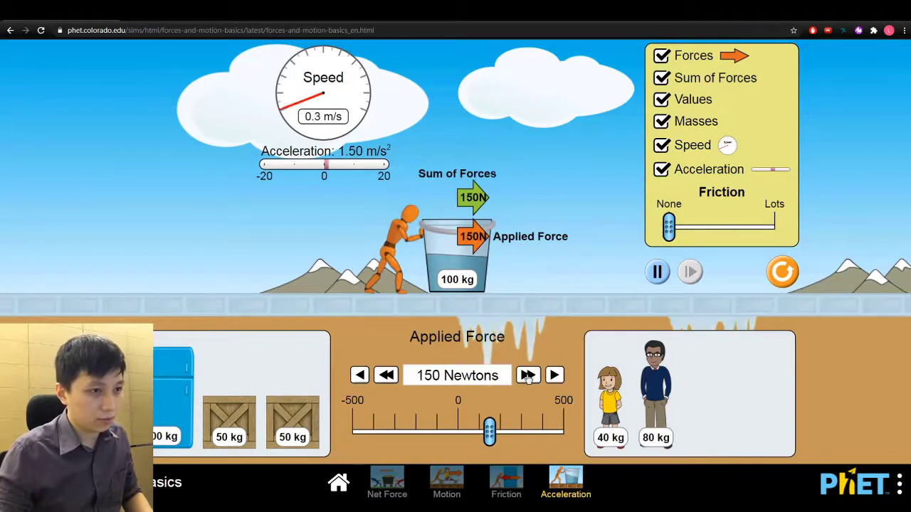
left_click(528, 375)
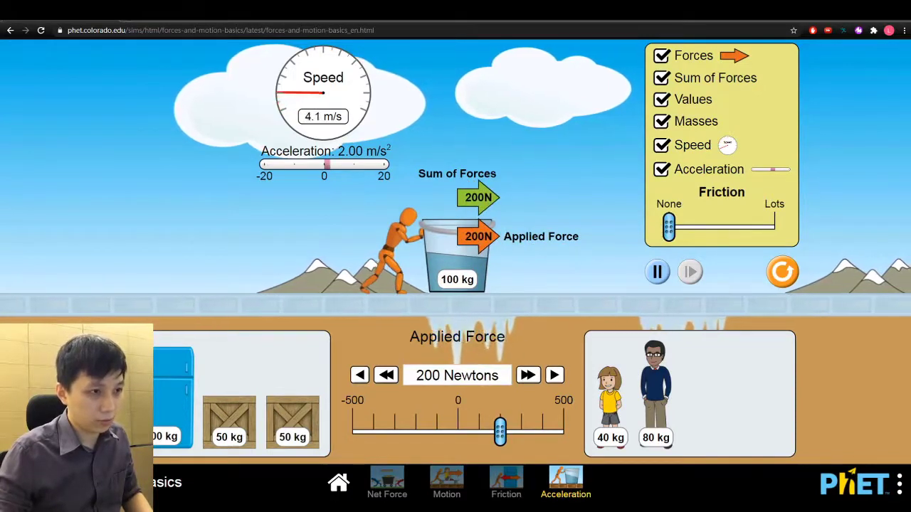
key("alt+Tab")
type("2.00")
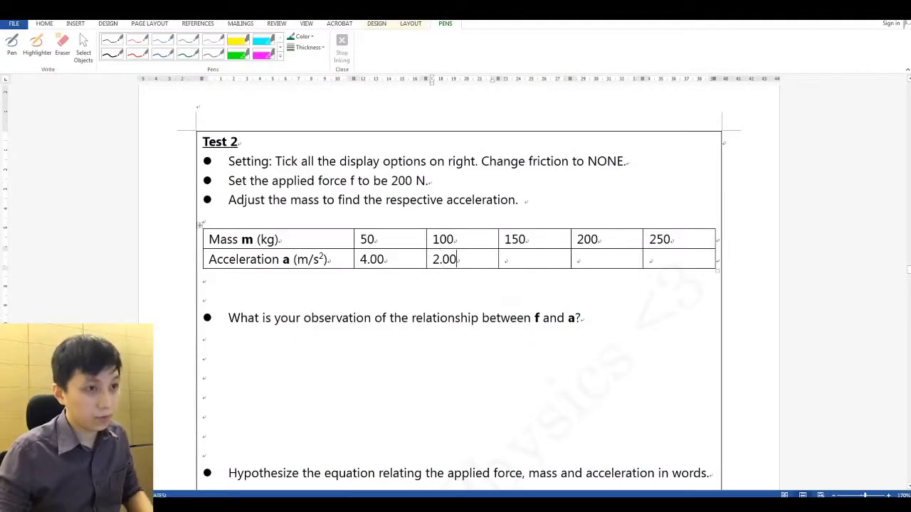
key("alt+Tab")
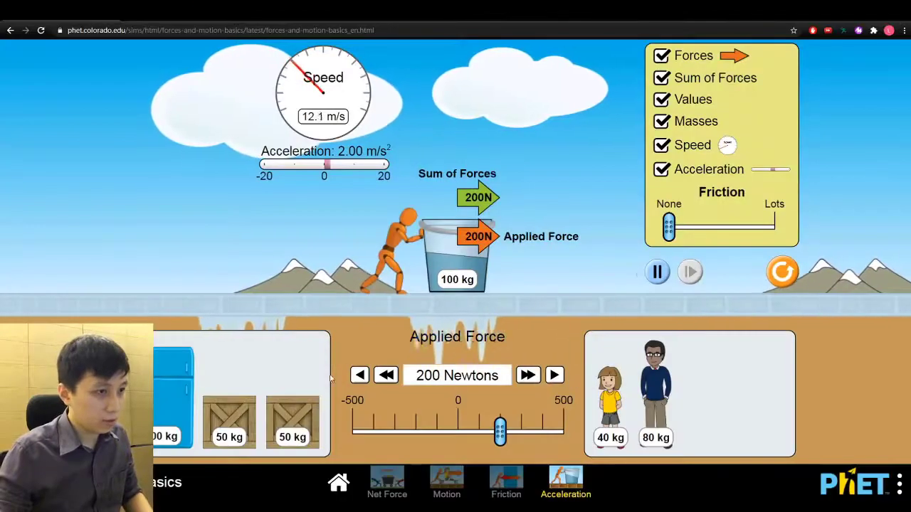
- Add a 50 kg crate, record 1.33 m/s² for 150 kg, then remove the crate
left_click_drag(295, 423, 468, 180)
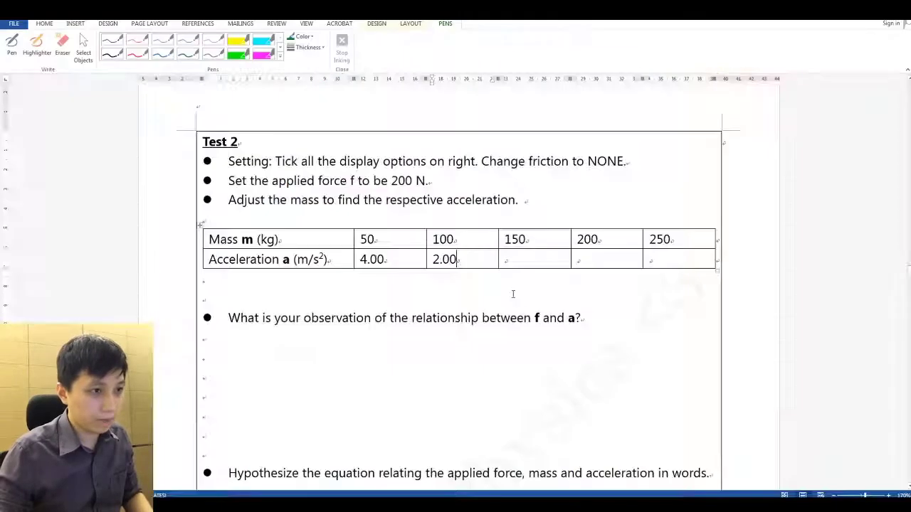
left_click(527, 263)
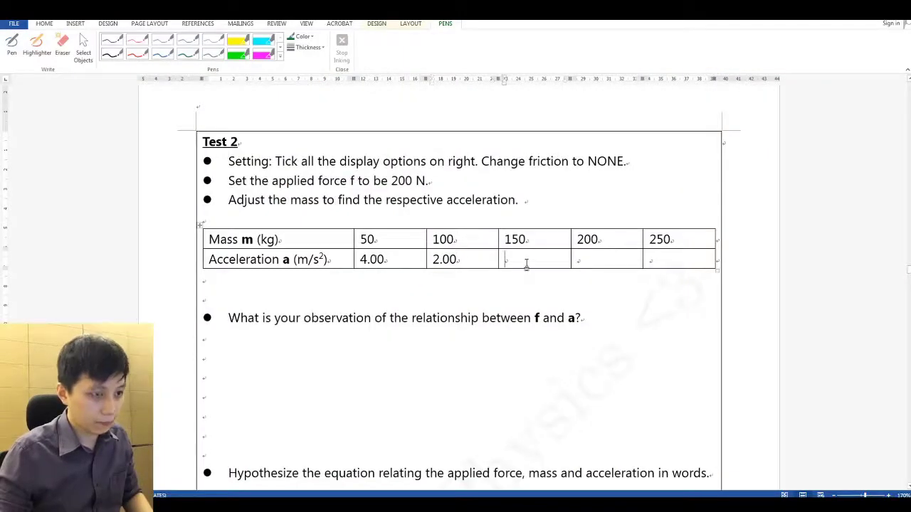
type("1.33")
left_click(589, 262)
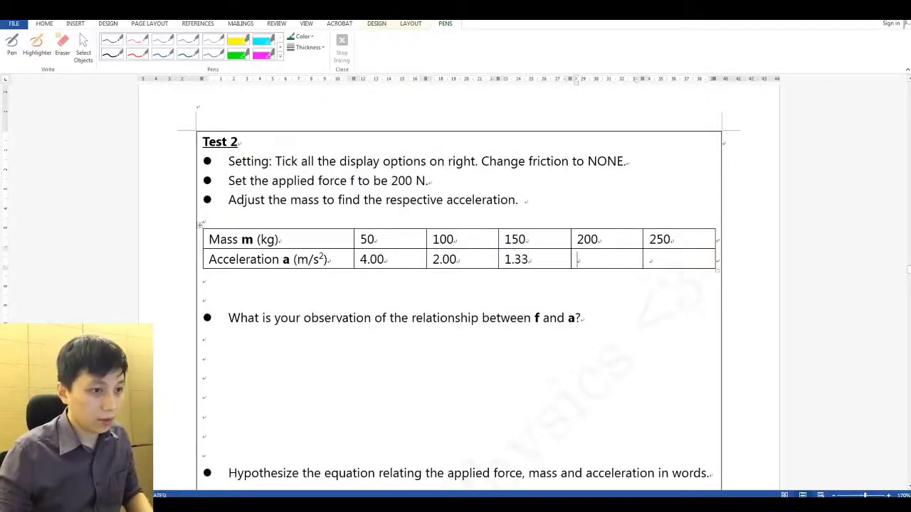
key("alt+Tab")
left_click_drag(453, 164, 317, 235)
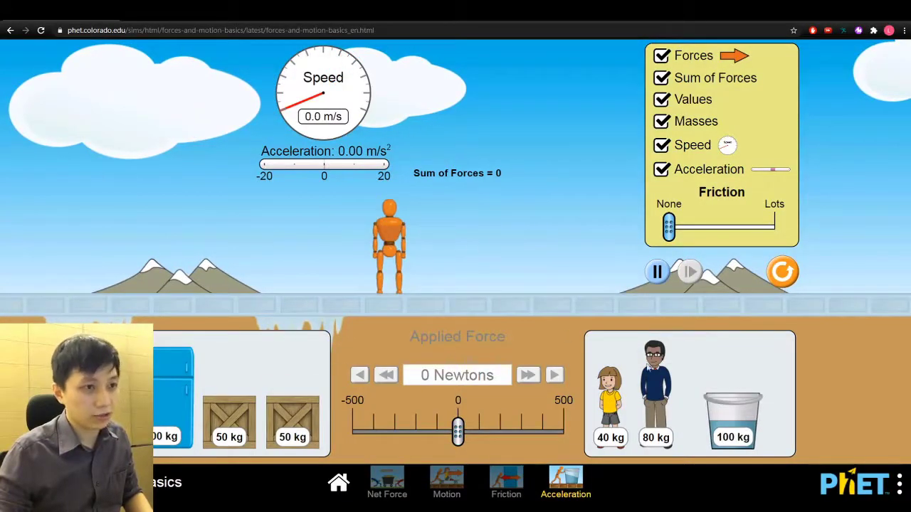
- Put the 200 kg fridge on the ground and push it at 200 N, giving 1.00 m/s²
left_click_drag(178, 399, 514, 259)
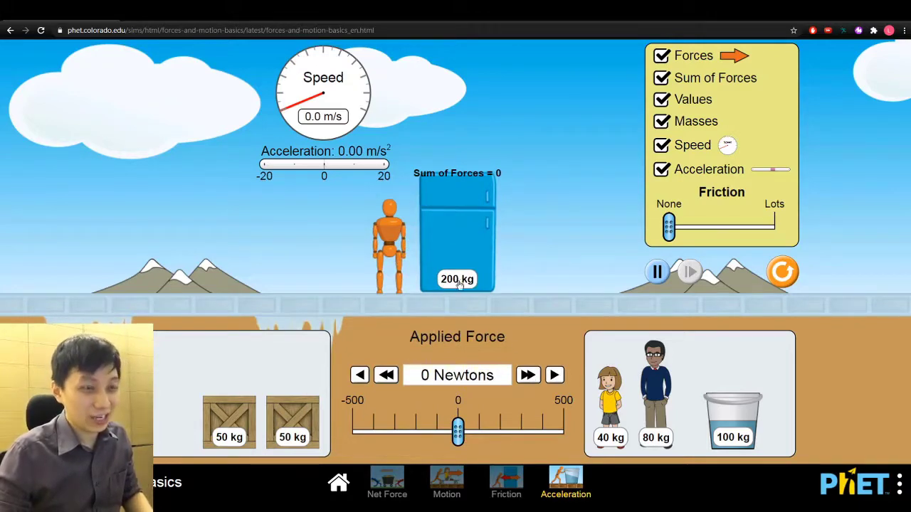
left_click(527, 375)
left_click(527, 375)
left_click(527, 375)
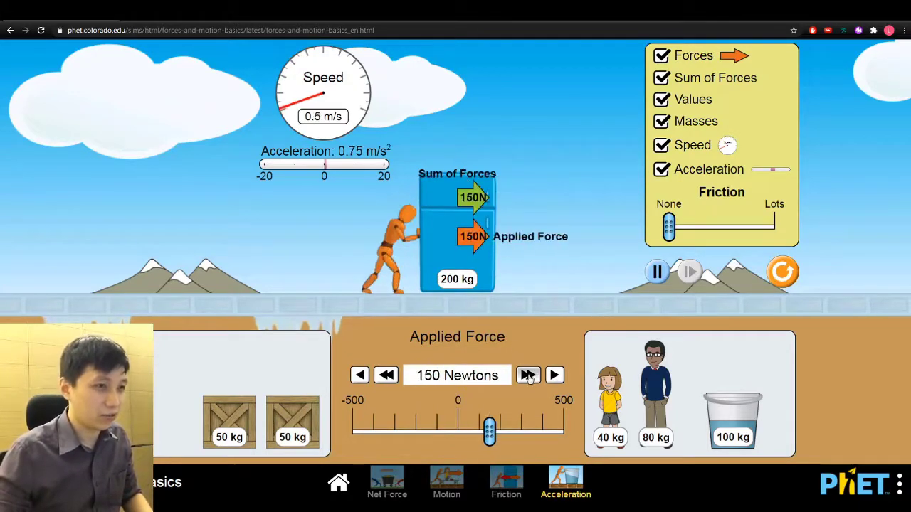
left_click(527, 375)
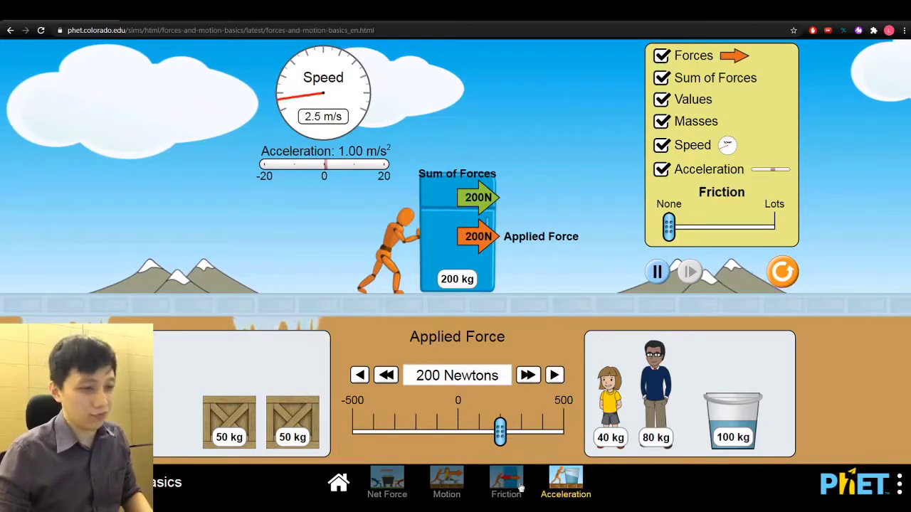
key("alt+Tab")
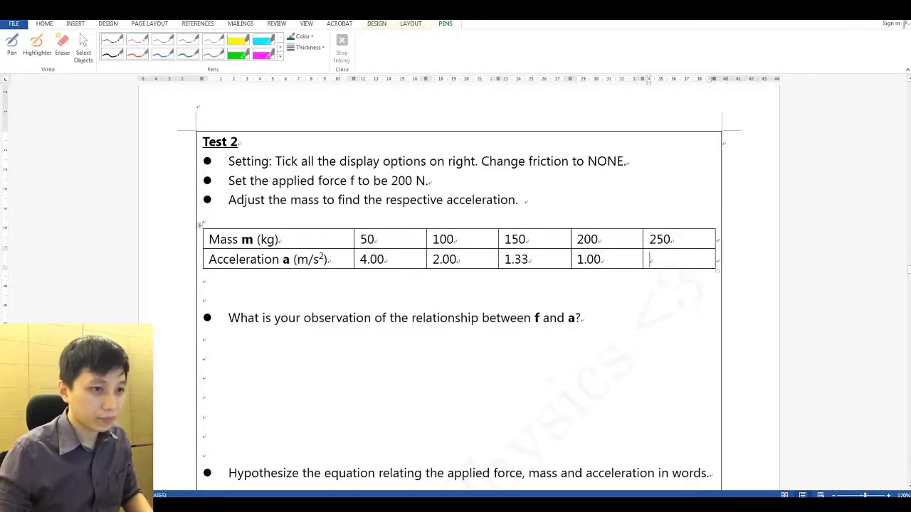
- Stack a 50 kg crate on the fridge for a 250 kg load, then return to the worksheet
key("alt+Tab")
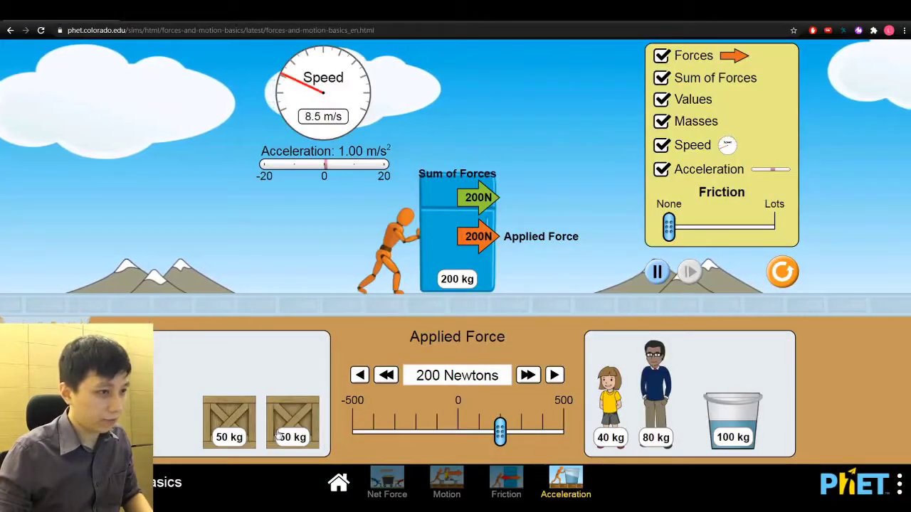
left_click_drag(291, 421, 438, 131)
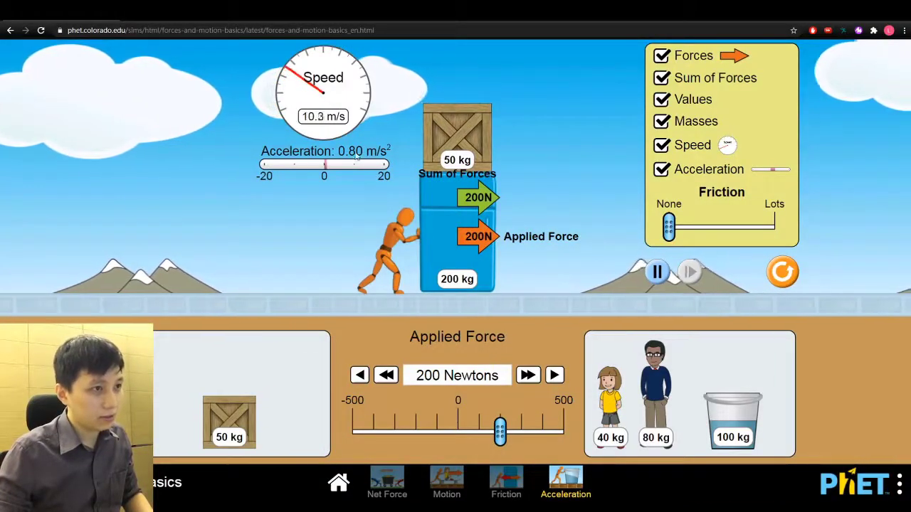
key("alt+Tab")
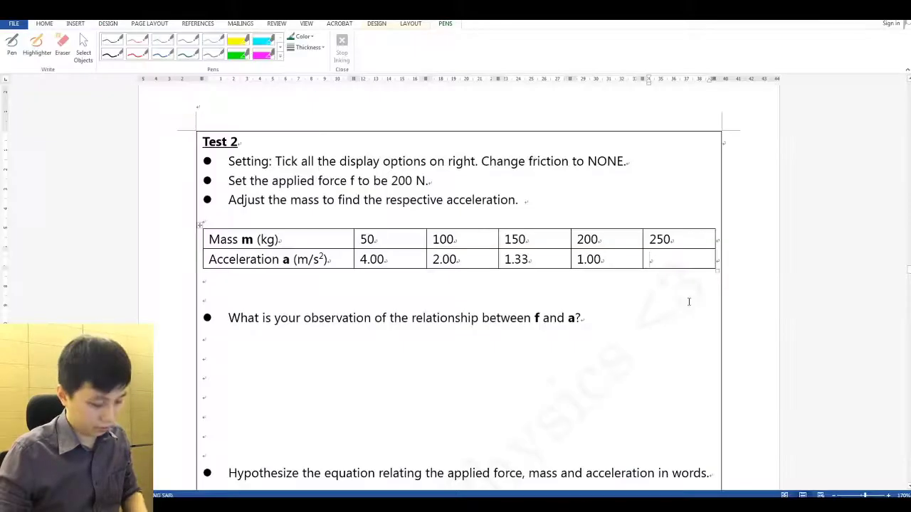